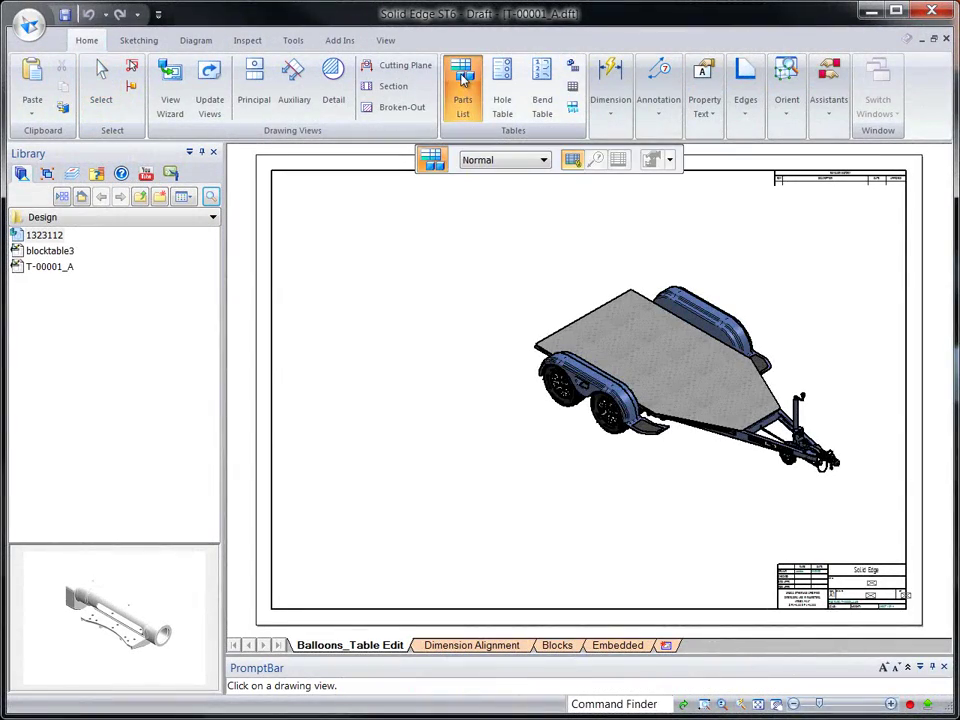
# Create a parts list with automatic balloons from the trailer view and place it at the sheet border's upper-left corner
pyautogui.click(526, 288)
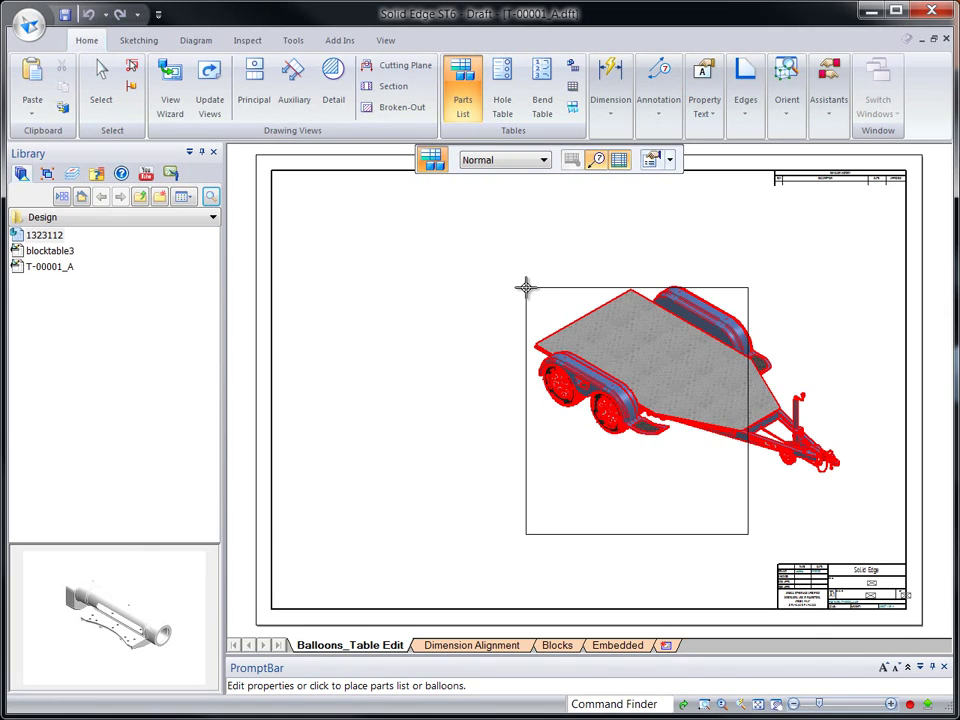
pyautogui.click(272, 172)
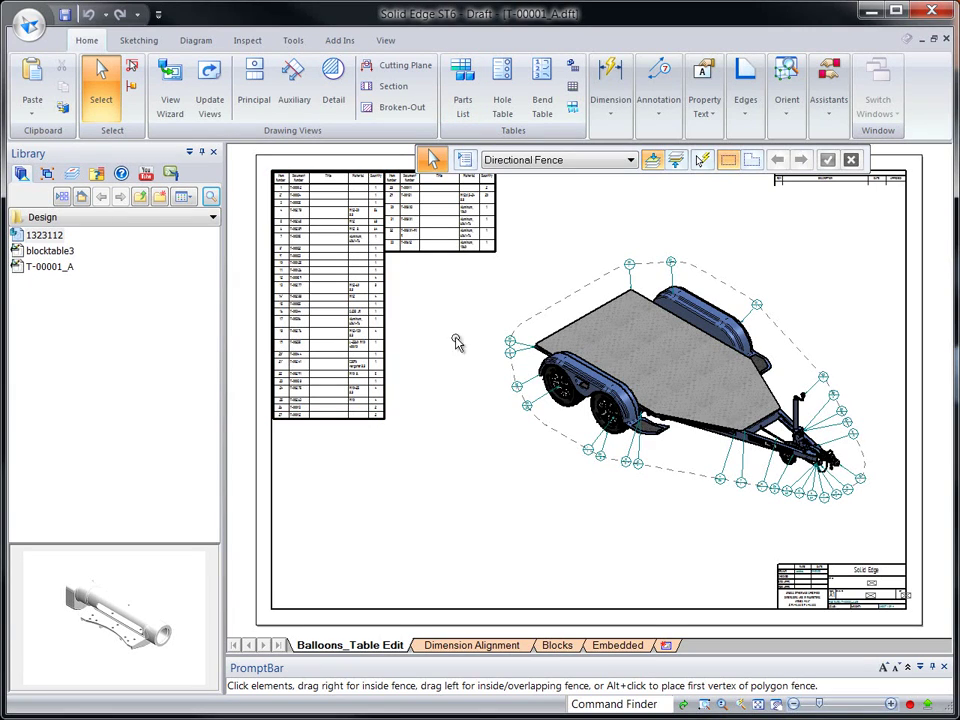
# Hide the balloon alignment shape around the trailer view and show it again
pyautogui.click(659, 105)
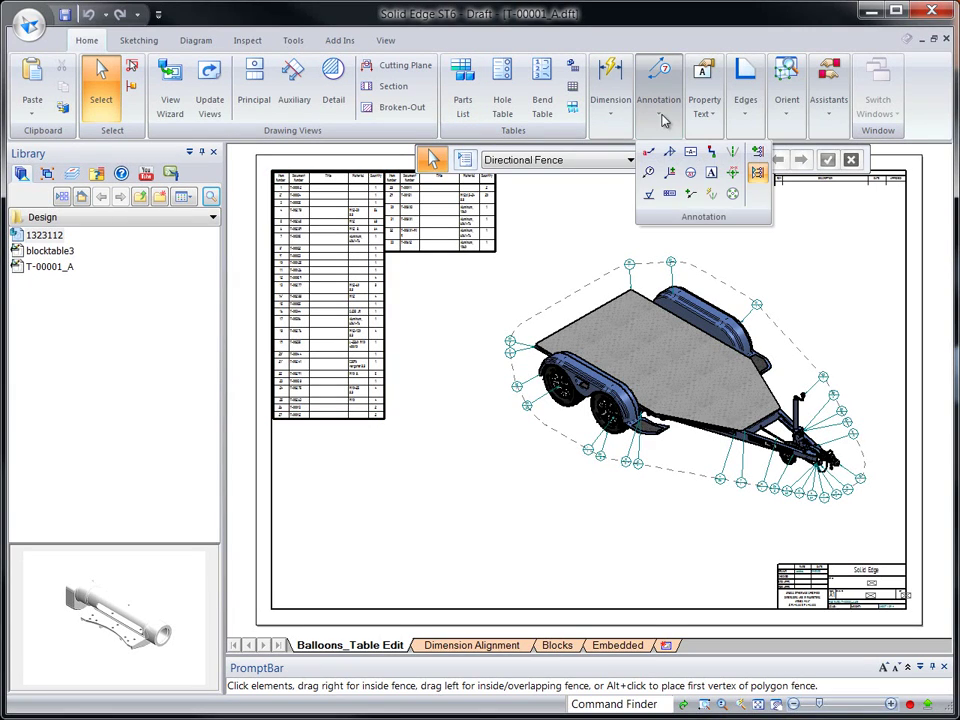
pyautogui.click(758, 174)
pyautogui.click(659, 120)
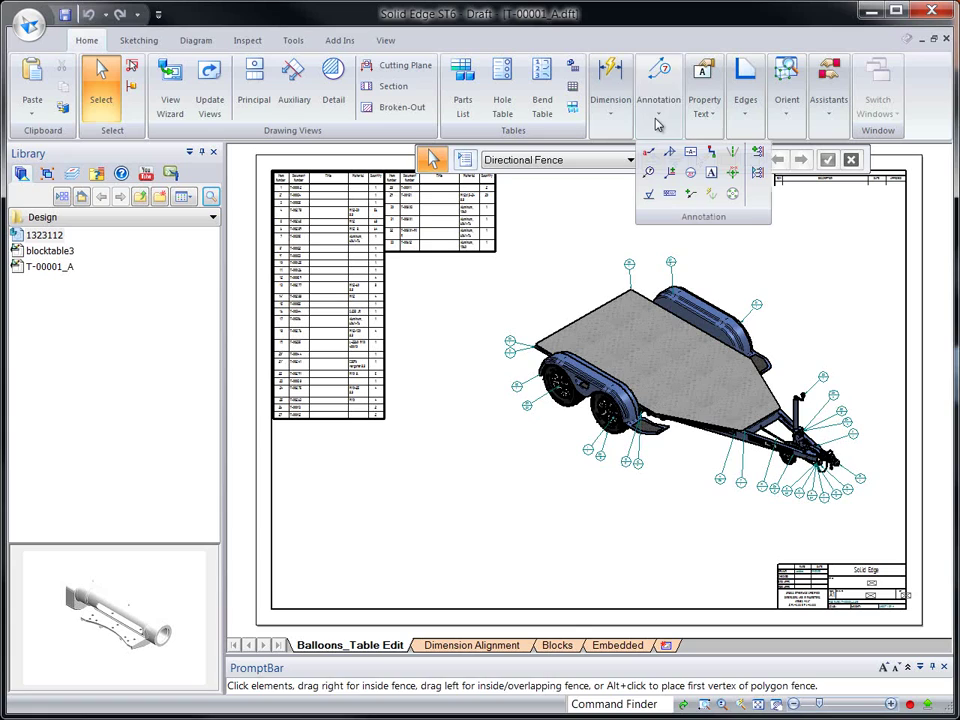
pyautogui.click(759, 174)
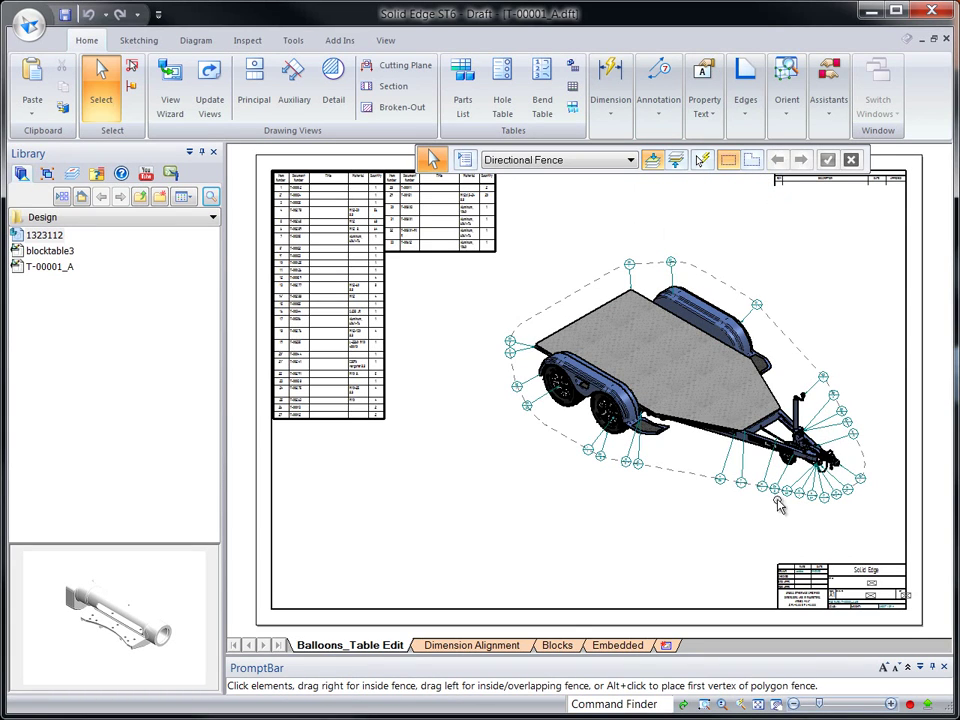
# Move the item 4 balloon along the alignment shape, past item 7 toward the item 19 balloon
pyautogui.scroll(5, 779, 505)
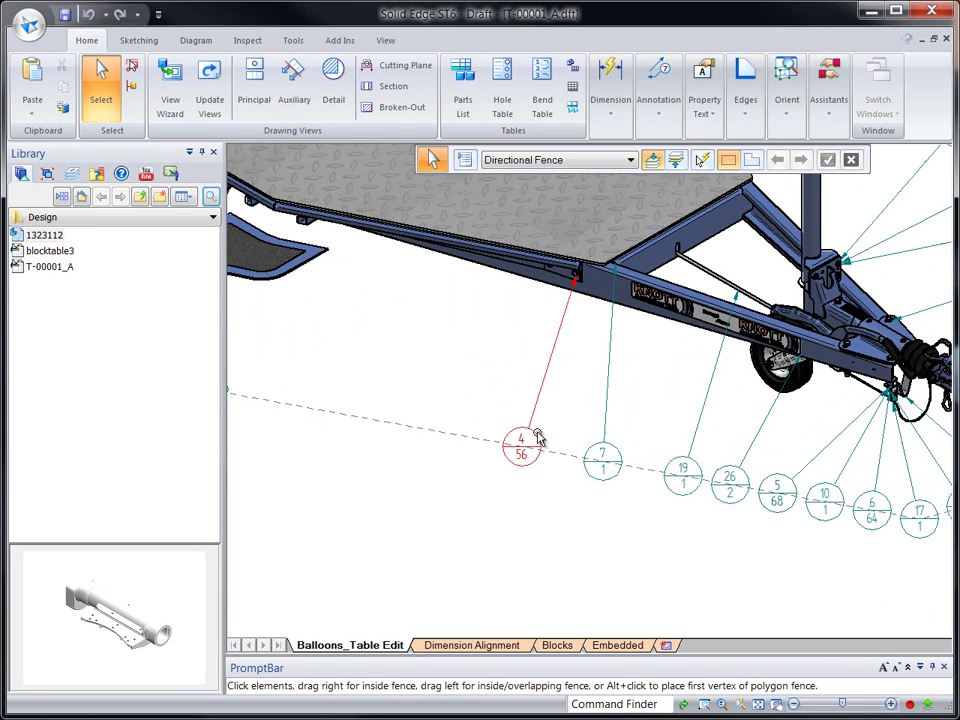
pyautogui.moveTo(538, 437); pyautogui.dragTo(673, 453)
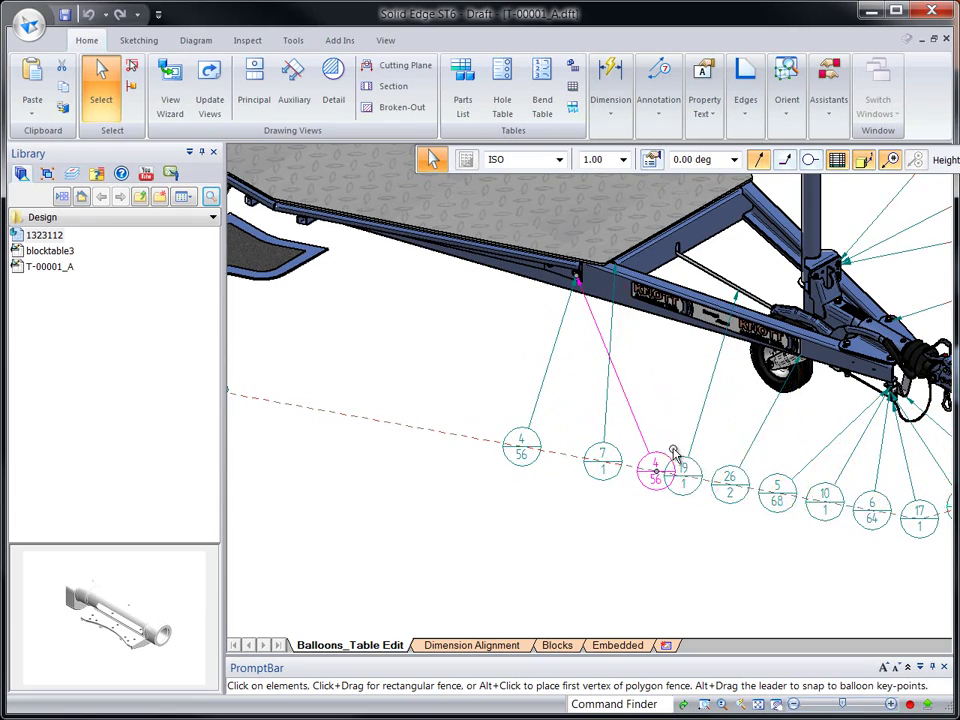
pyautogui.click(561, 517)
pyautogui.hotkey('ctrl', 'f')
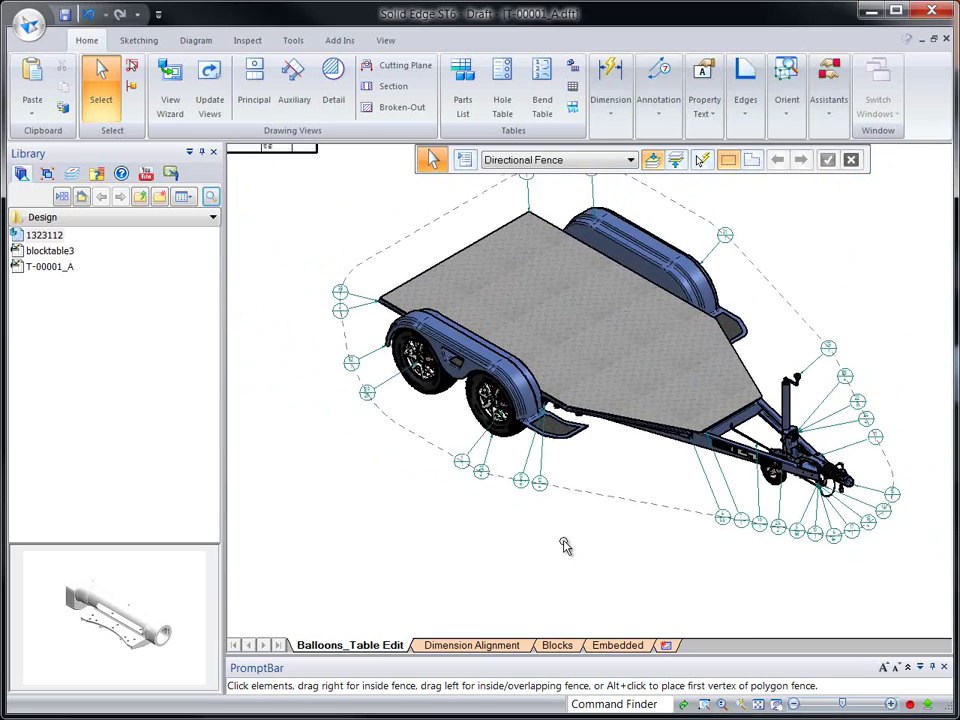
# Shift the balloon alignment shape slightly and reshape its lower edge outward below the trailer
pyautogui.click(591, 527)
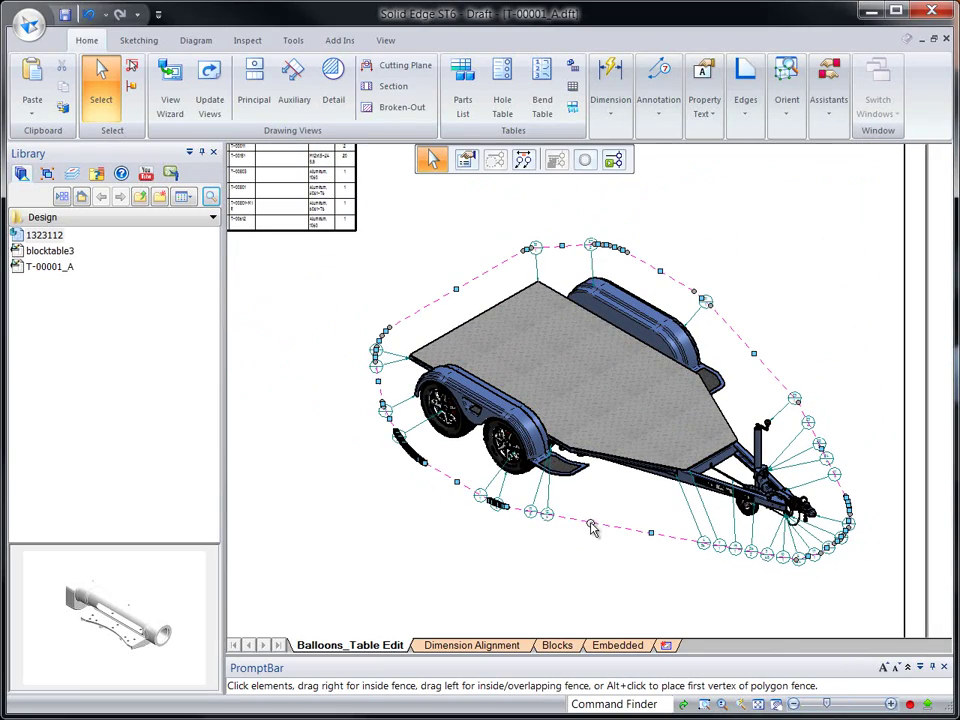
pyautogui.moveTo(591, 529)
pyautogui.mouseDown()
pyautogui.moveTo(574, 544)
pyautogui.moveTo(568, 521)
pyautogui.moveTo(585, 521)
pyautogui.moveTo(586, 532)
pyautogui.mouseUp()
pyautogui.click(602, 566)
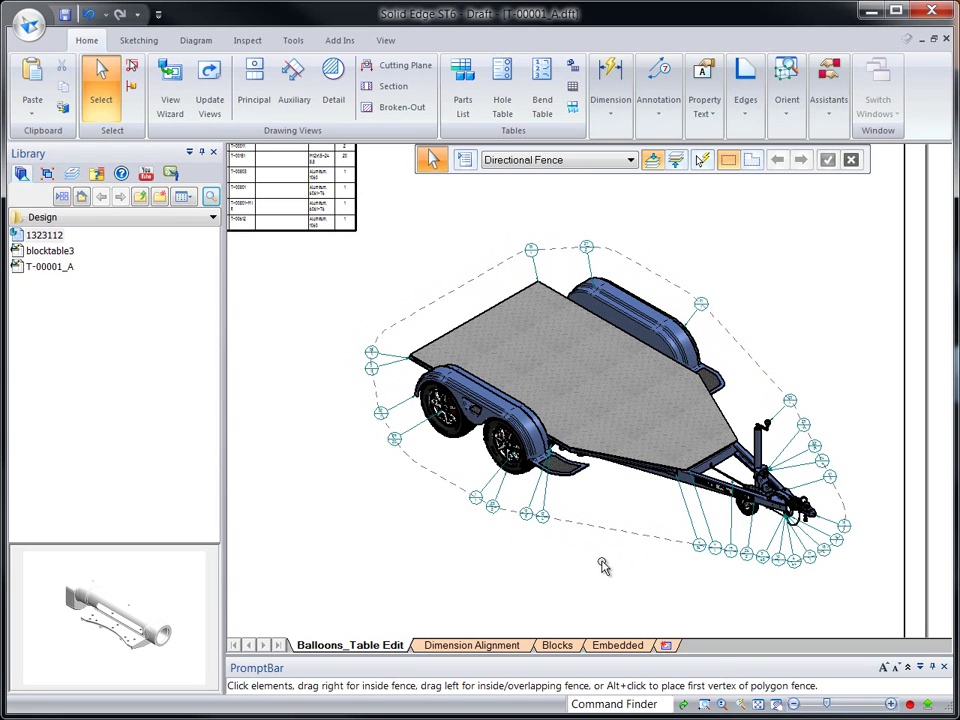
pyautogui.click(608, 530)
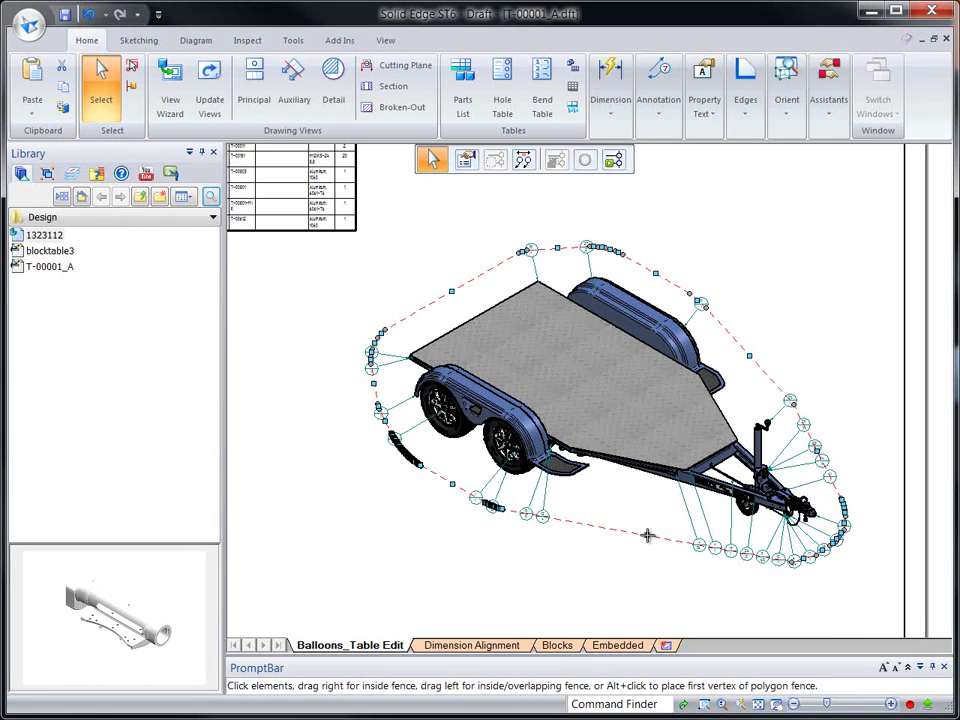
pyautogui.moveTo(645, 538); pyautogui.dragTo(600, 591)
pyautogui.hotkey('ctrl', 'f')
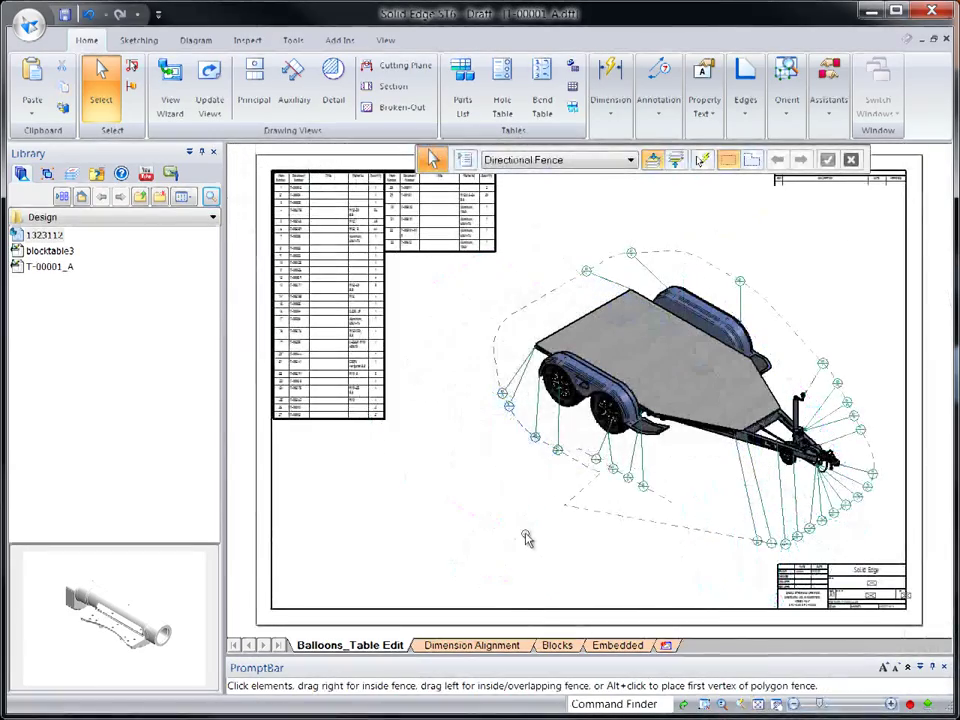
# Open the parts list for editing directly on the sheet and widen its Document Number column
pyautogui.scroll(5, 300, 188)
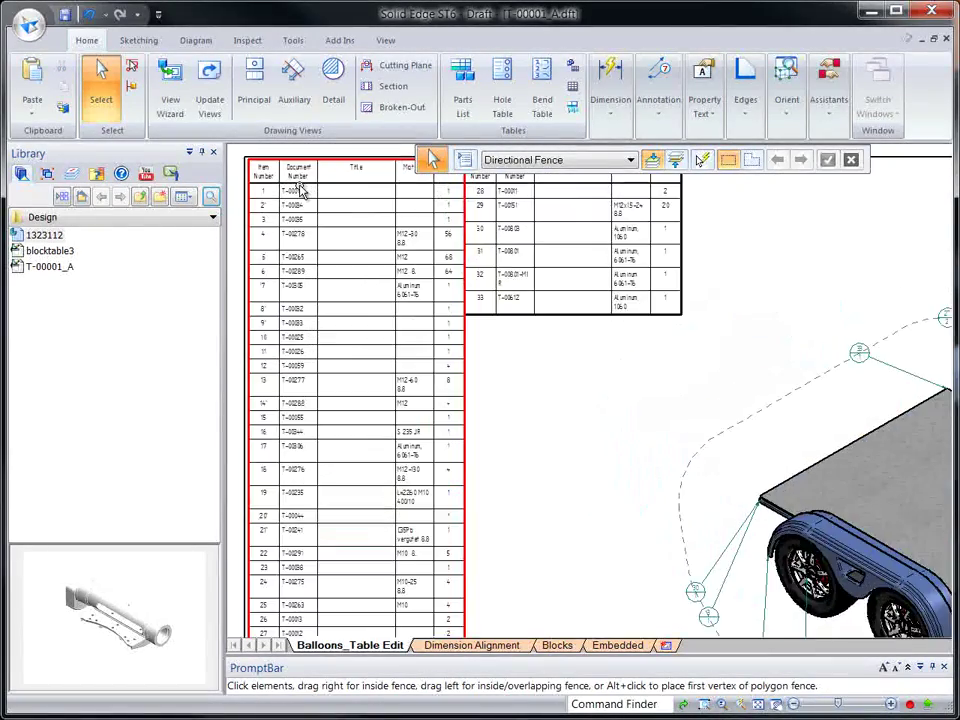
pyautogui.click(486, 351)
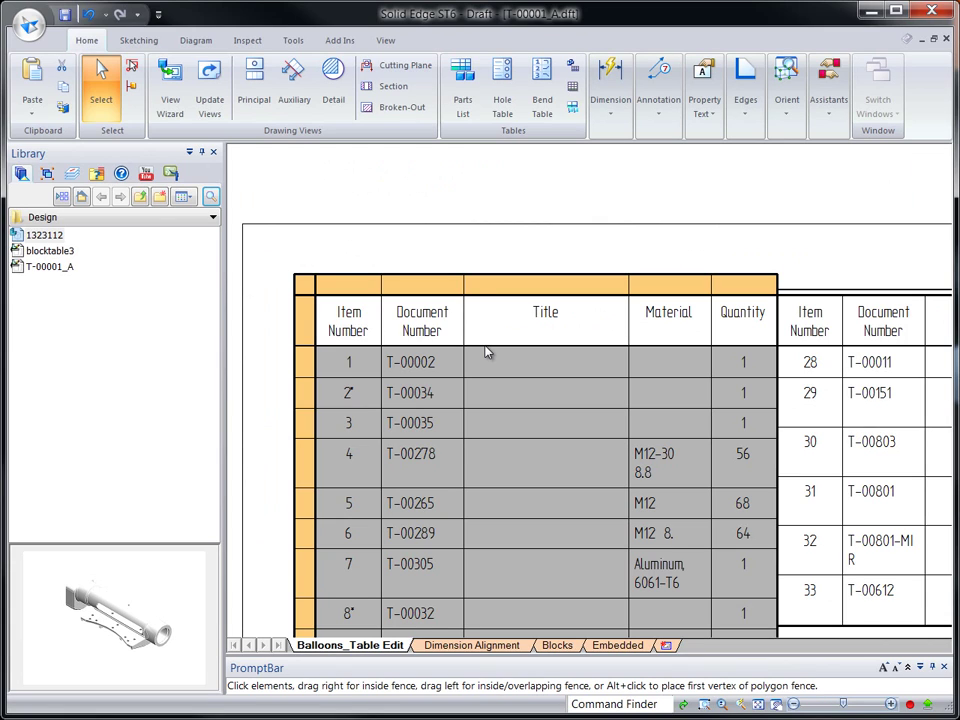
pyautogui.moveTo(465, 286); pyautogui.dragTo(502, 289)
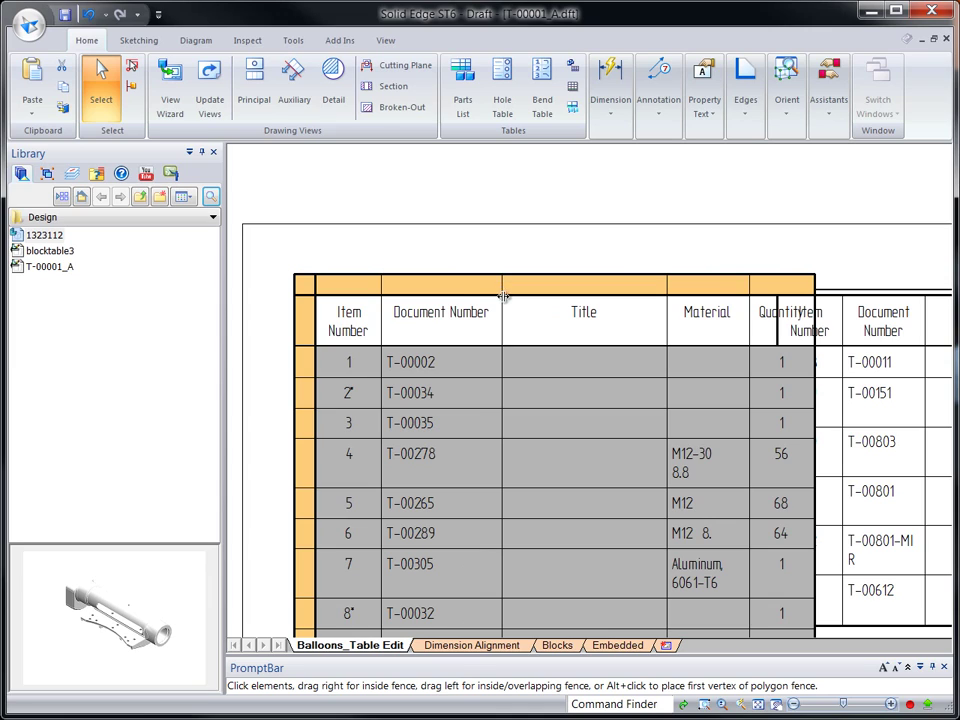
# Bring up the text formatting options for the Document Number column and for the first Title cell
pyautogui.click(437, 284)
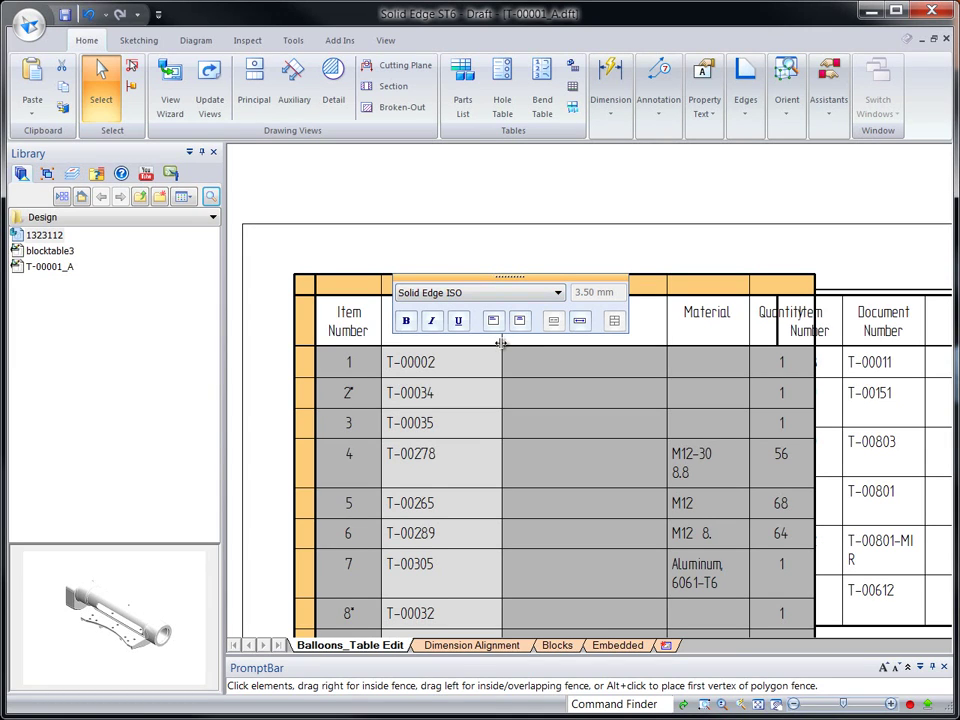
pyautogui.rightClick(562, 367)
pyautogui.click(579, 375)
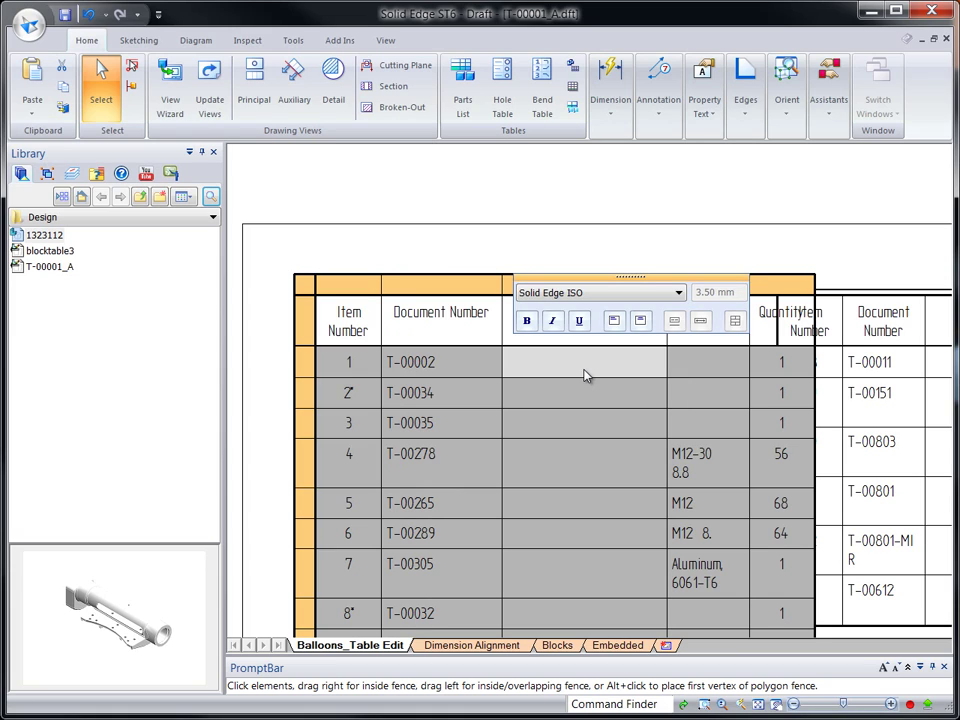
pyautogui.click(586, 372)
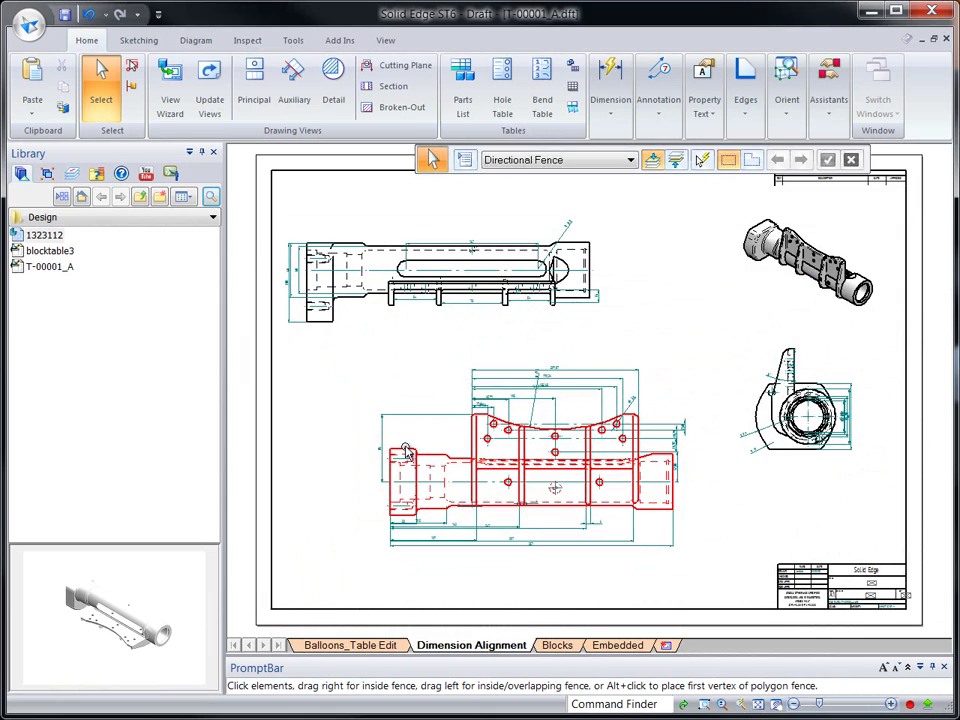
# Align the lower drawing view vertically with the upper view, using Keypoints at the left ends of both parts
pyautogui.rightClick(406, 452)
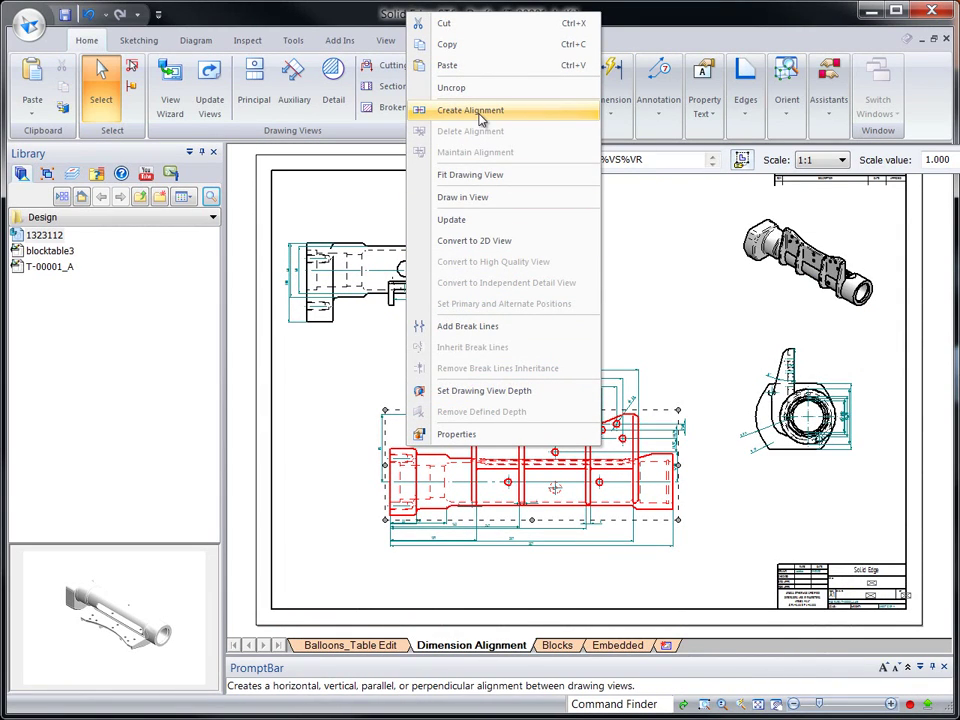
pyautogui.click(428, 110)
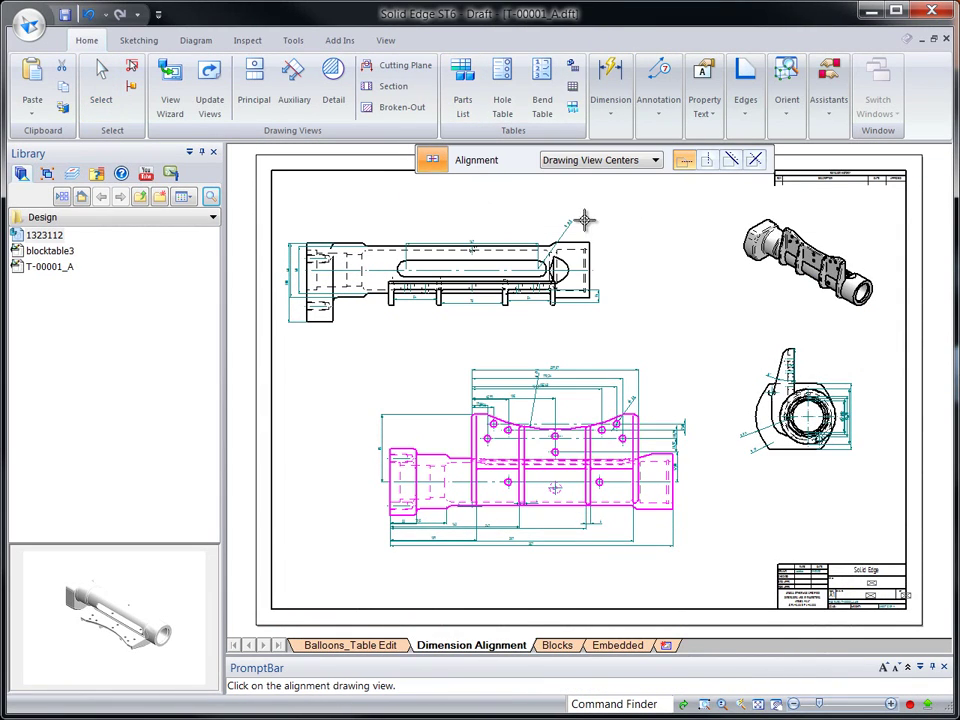
pyautogui.click(656, 162)
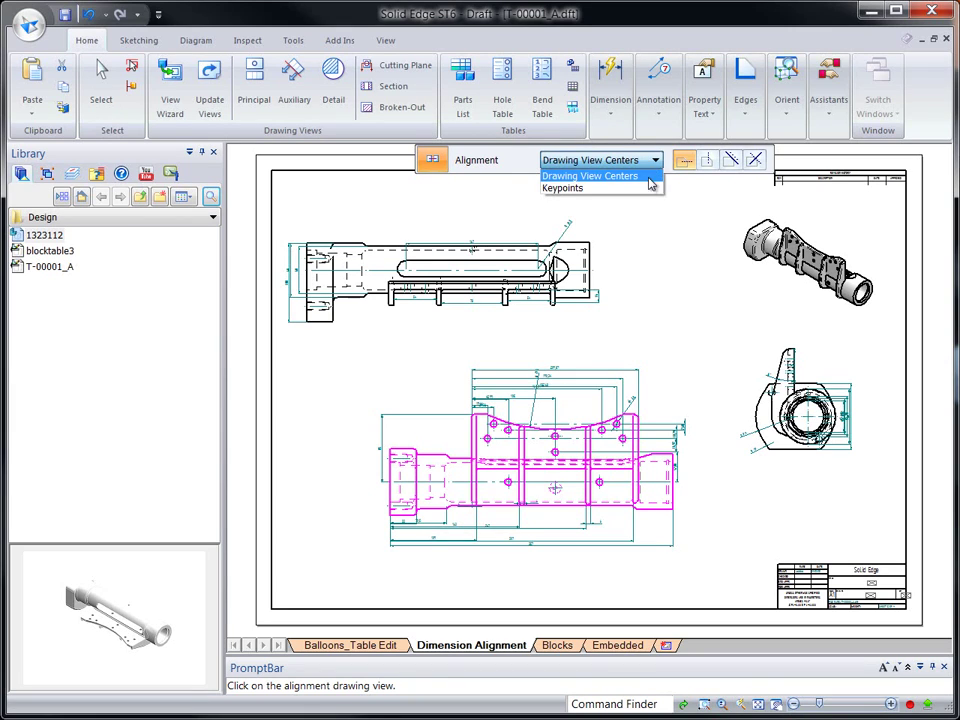
pyautogui.click(630, 188)
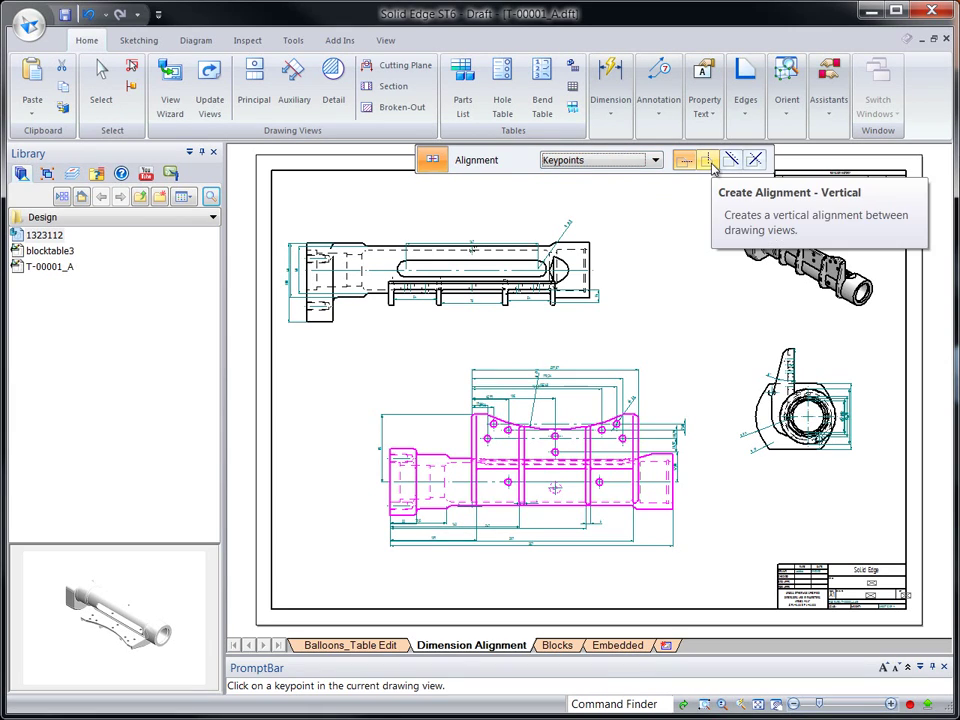
pyautogui.click(709, 162)
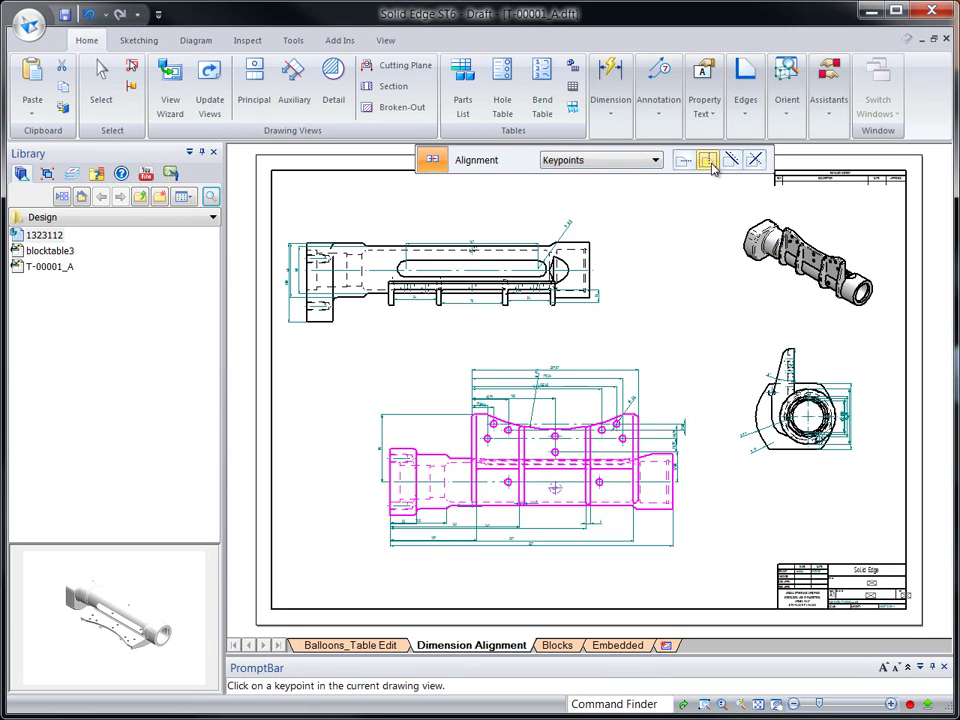
pyautogui.click(389, 445)
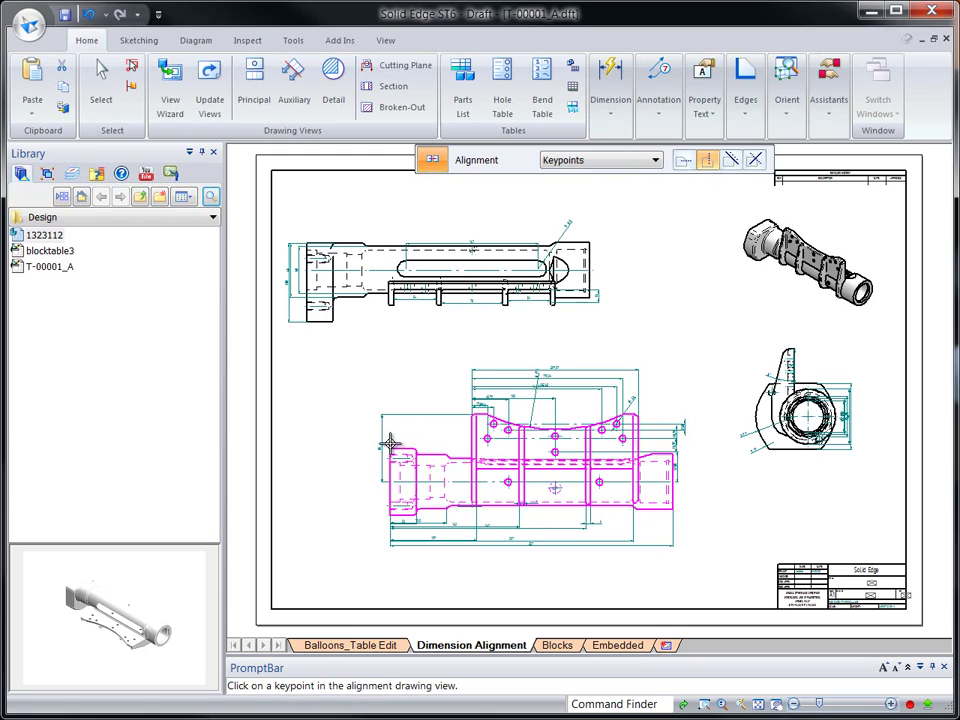
pyautogui.click(307, 325)
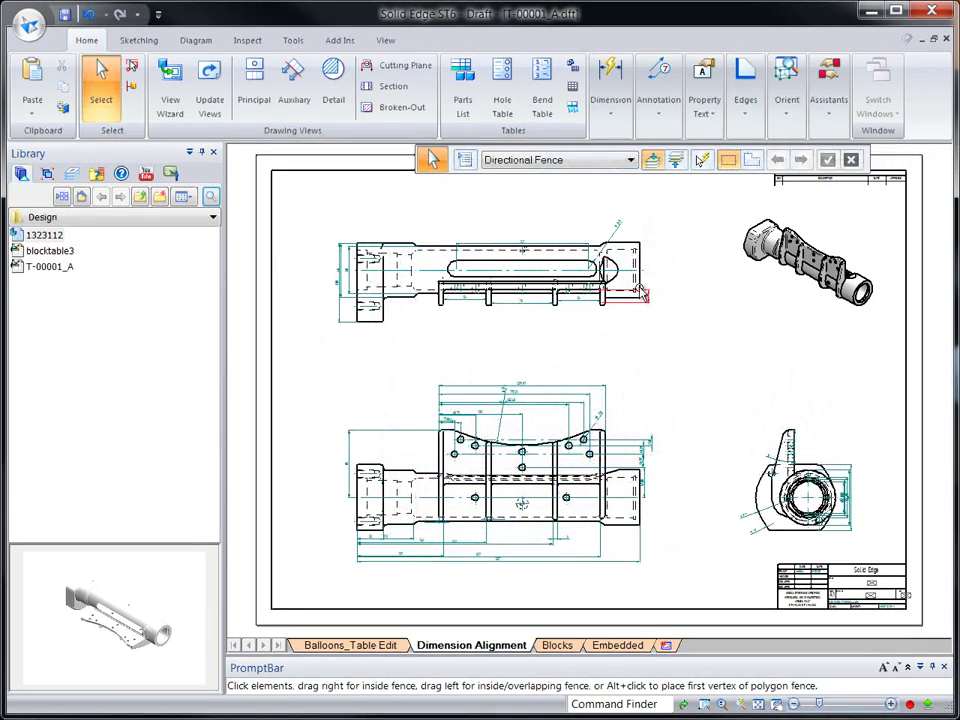
# Arrange the dimensions of the lower view and the upper view automatically with a stack pitch of 1.00
pyautogui.click(621, 120)
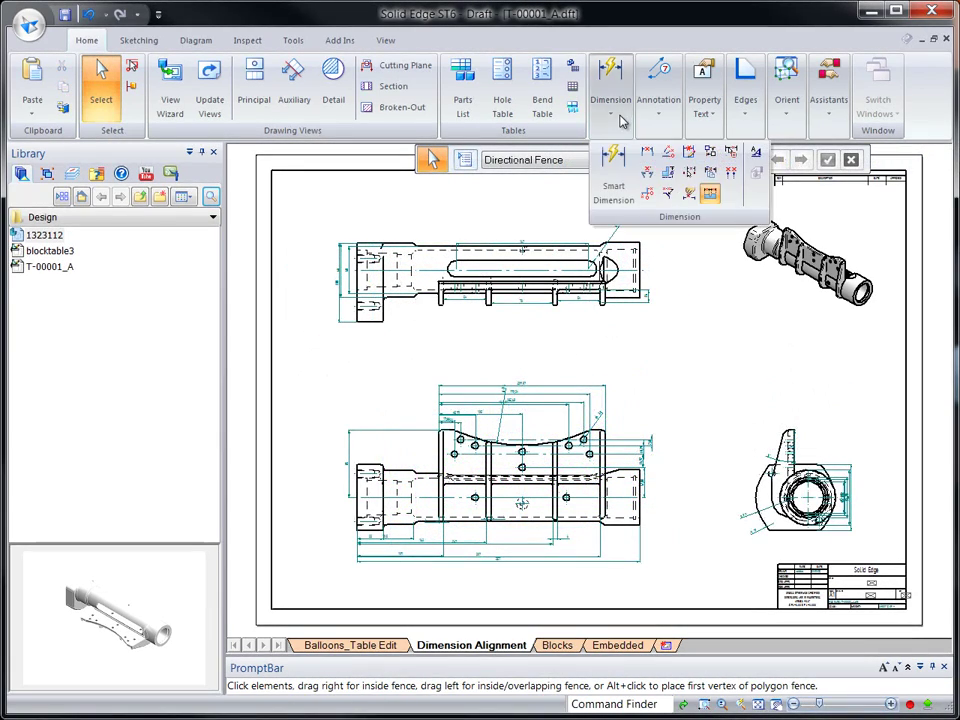
pyautogui.click(734, 180)
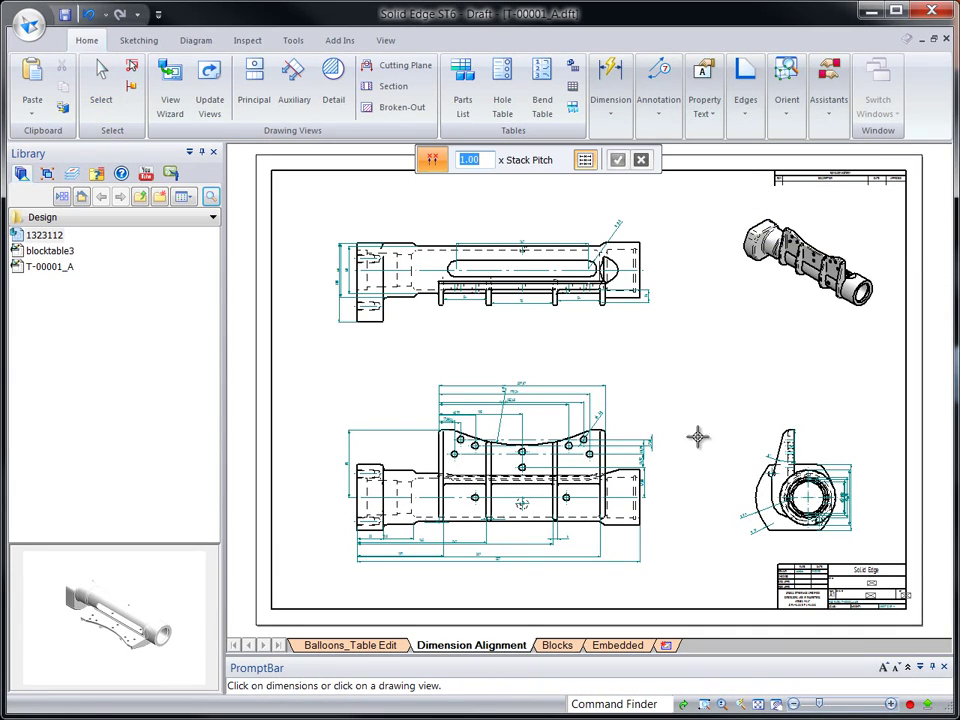
pyautogui.click(628, 522)
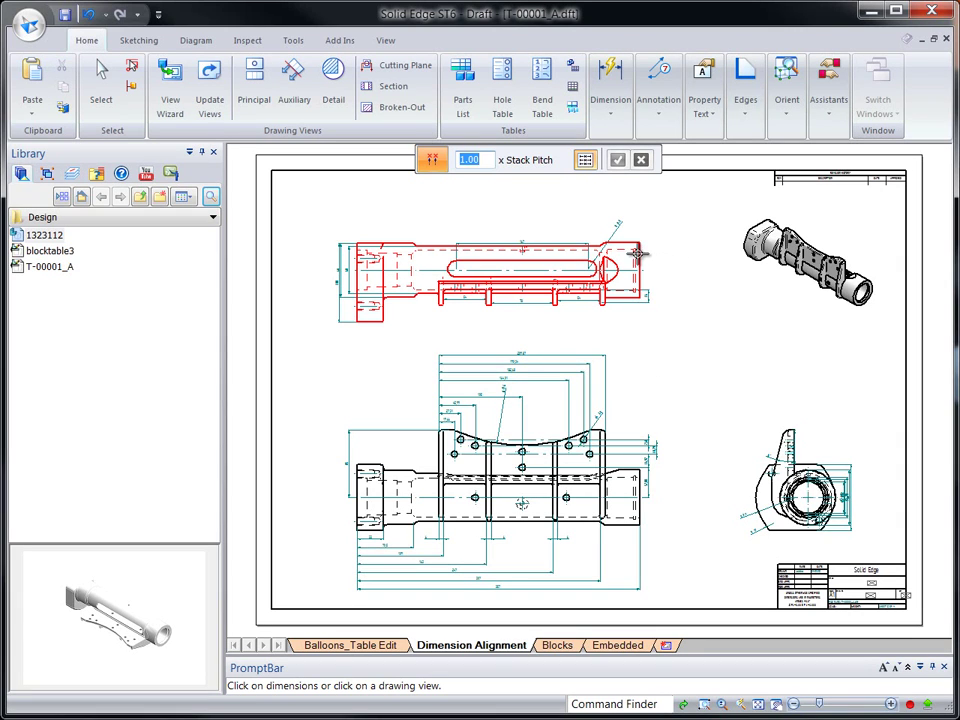
pyautogui.click(662, 270)
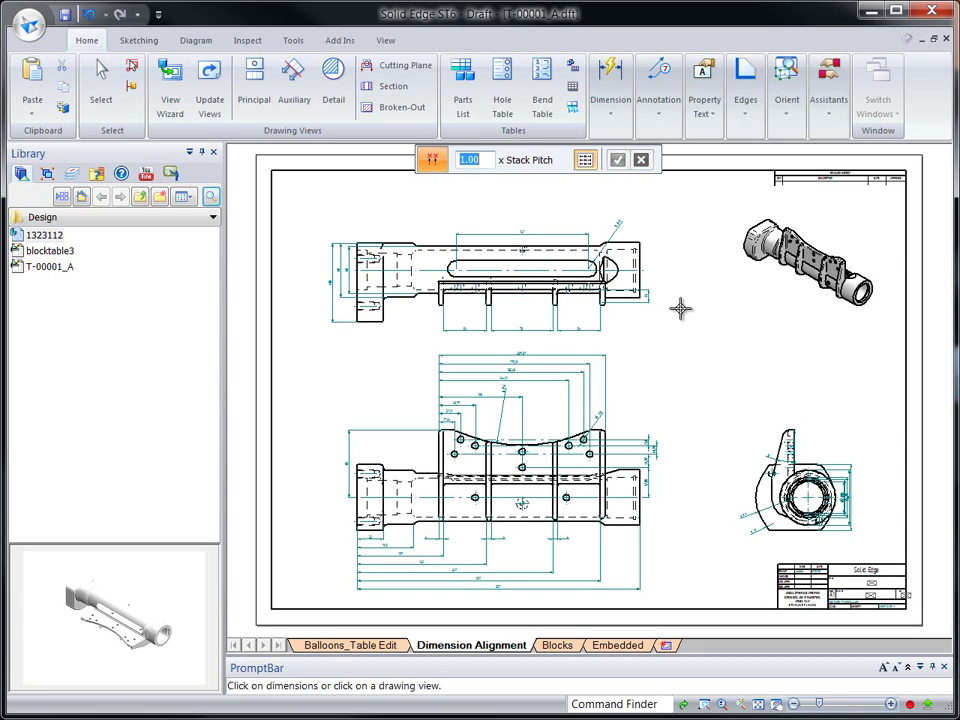
pyautogui.press('Escape')
# Select the overlapping vertical dimensions beside the circular end view and arrange them with a stack pitch of 1.00
pyautogui.scroll(5, 781, 275)
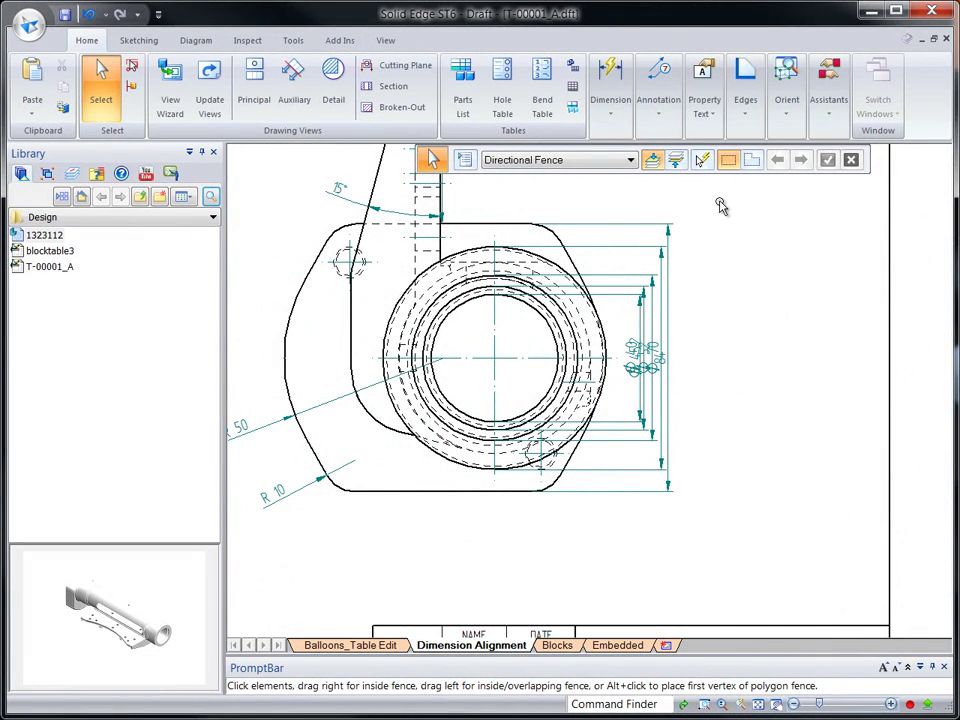
pyautogui.moveTo(718, 195); pyautogui.dragTo(632, 519)
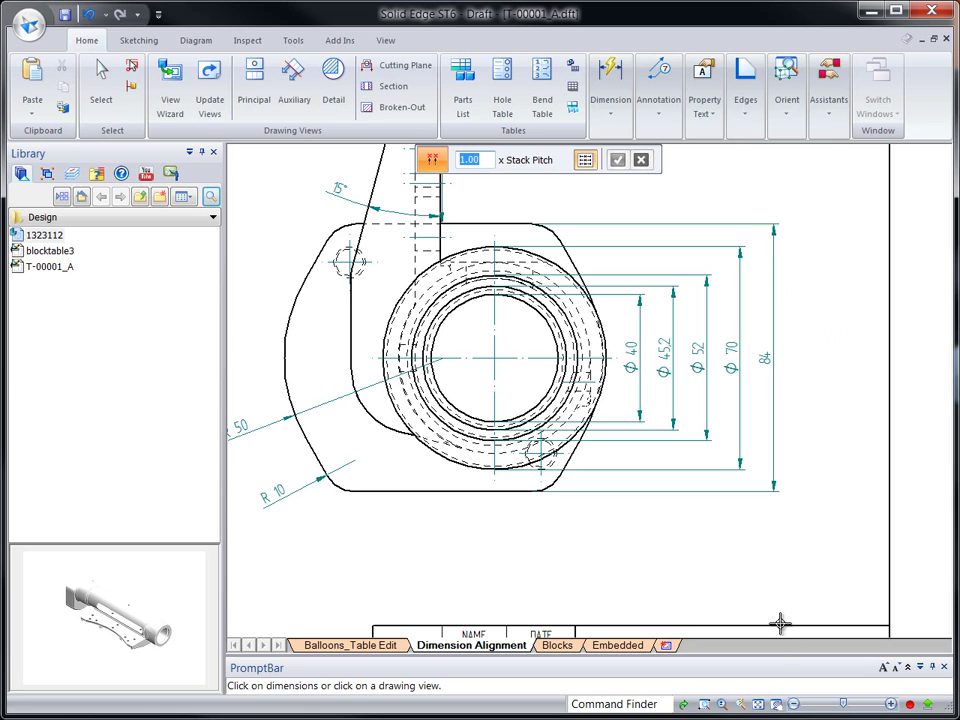
pyautogui.click(760, 704)
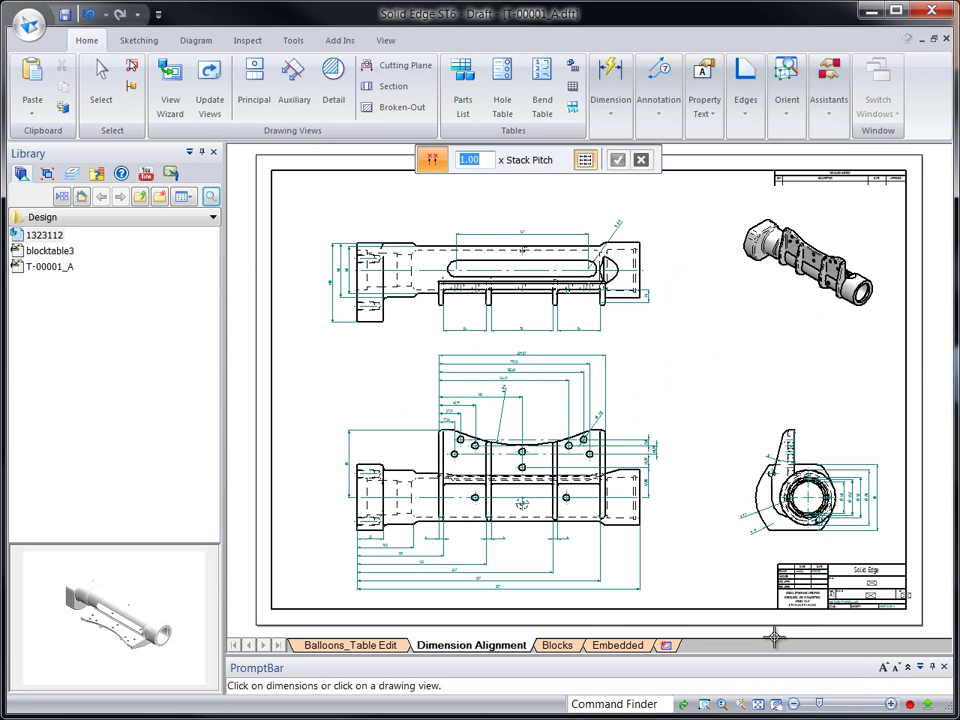
pyautogui.press('Escape')
# On the Blocks sheet, place a block table with balloons for all blocks on the active sheet at the sheet's upper-left corner
pyautogui.click(557, 645)
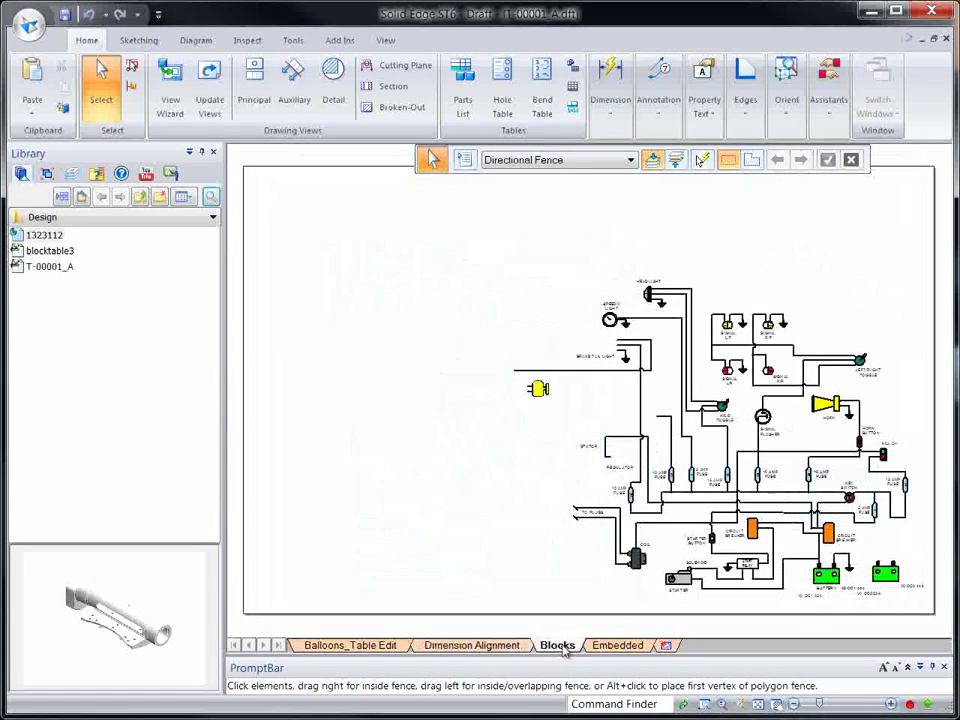
pyautogui.click(572, 105)
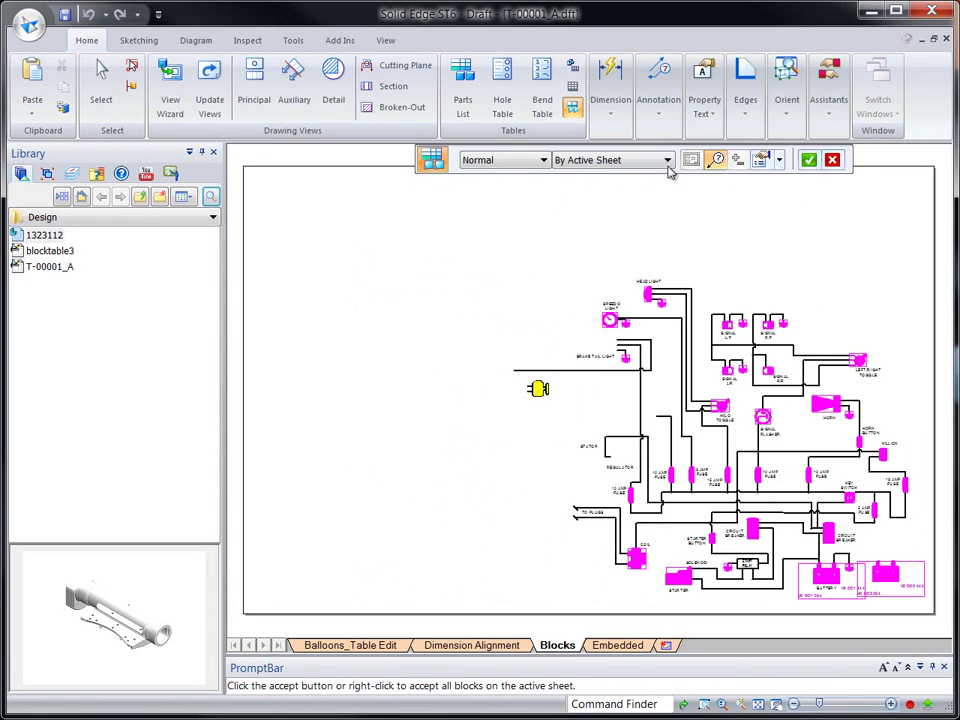
pyautogui.click(809, 161)
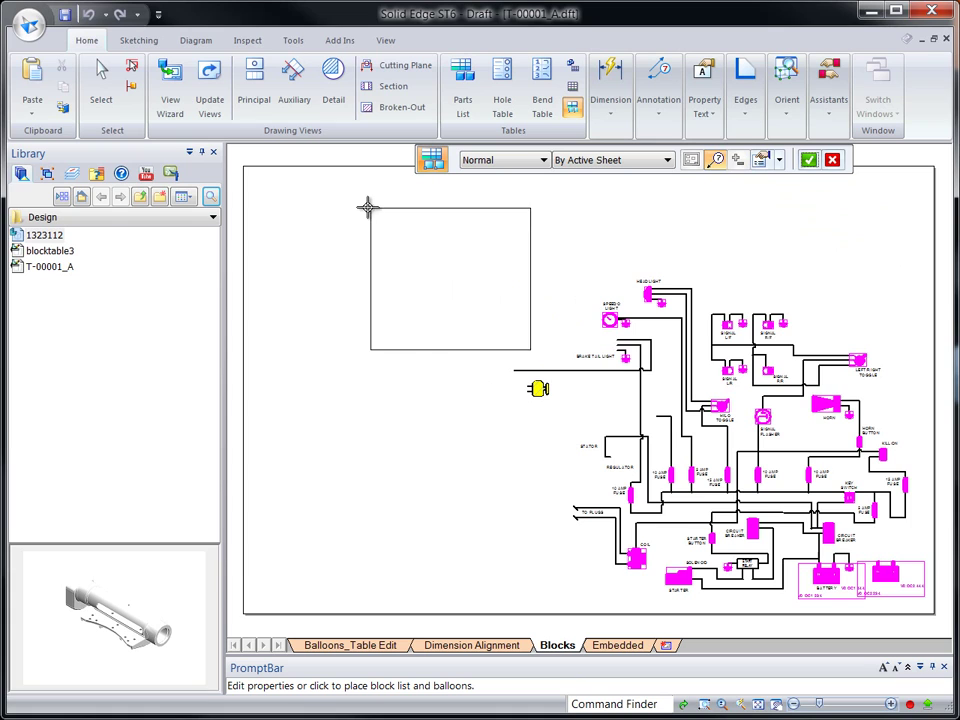
pyautogui.click(246, 169)
# Change the block table's properties so the individual block views are listed as separate item rows under each block name
pyautogui.scroll(1, 300, 185)
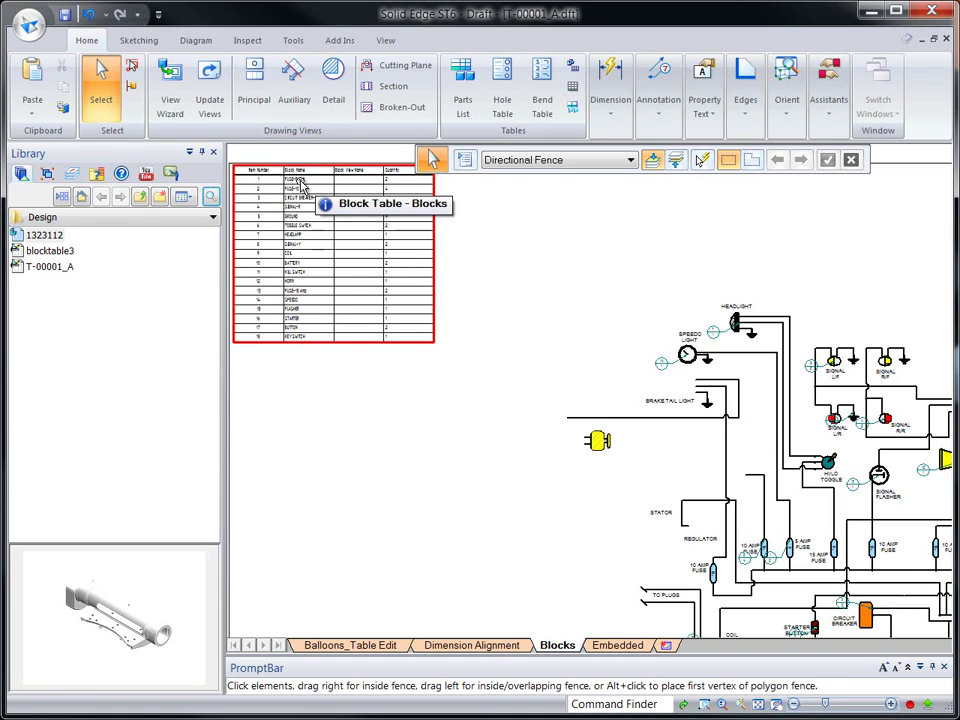
pyautogui.scroll(3, 300, 186)
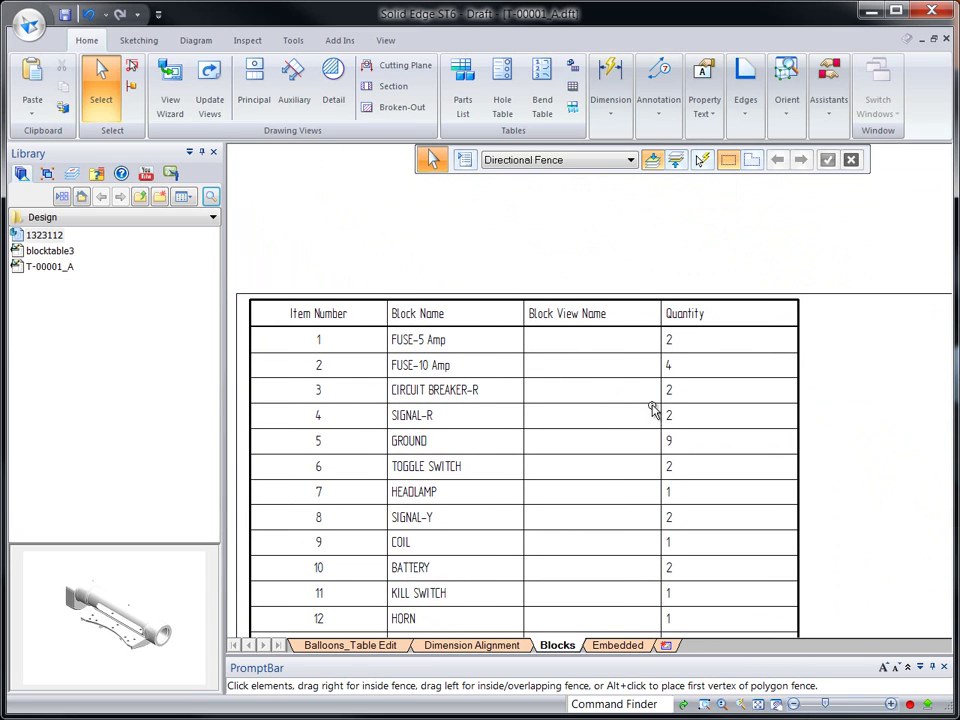
pyautogui.rightClick(655, 383)
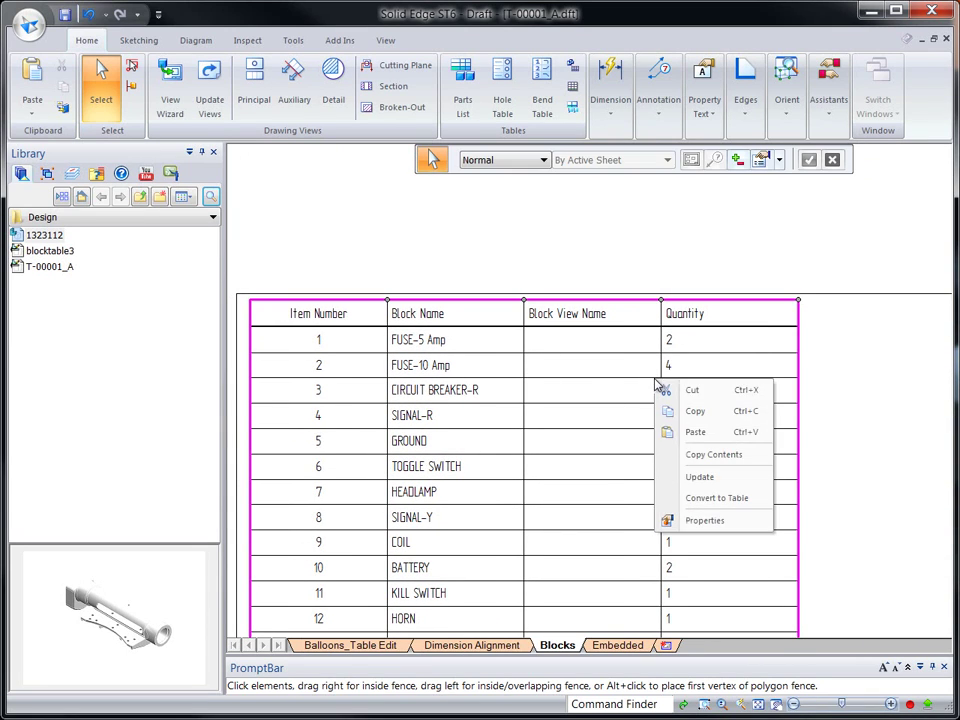
pyautogui.click(698, 521)
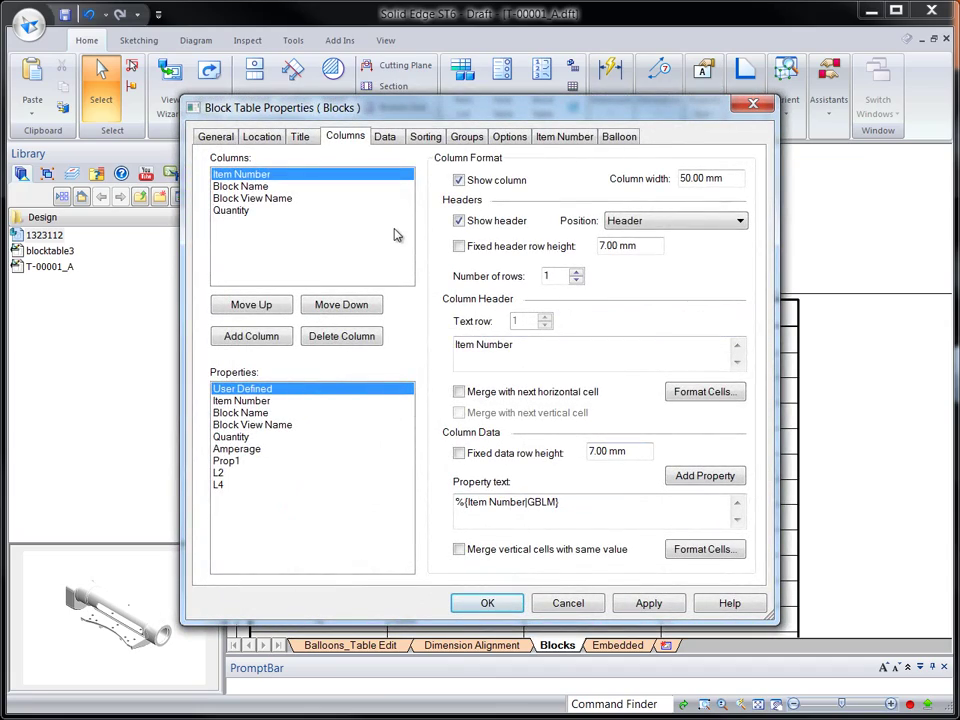
pyautogui.press('Escape')
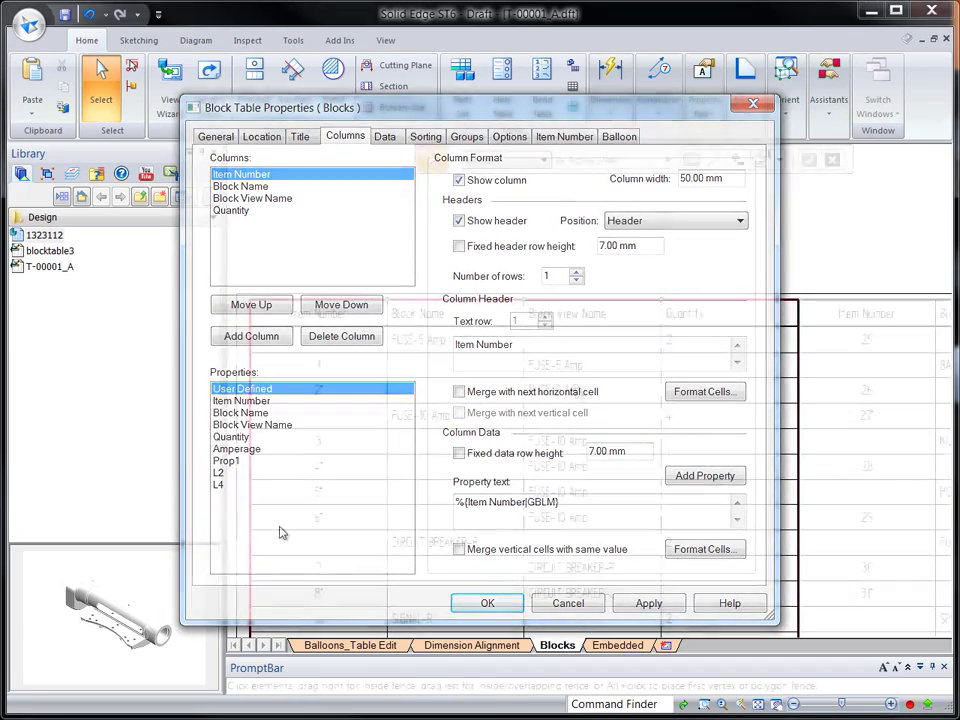
pyautogui.click(760, 711)
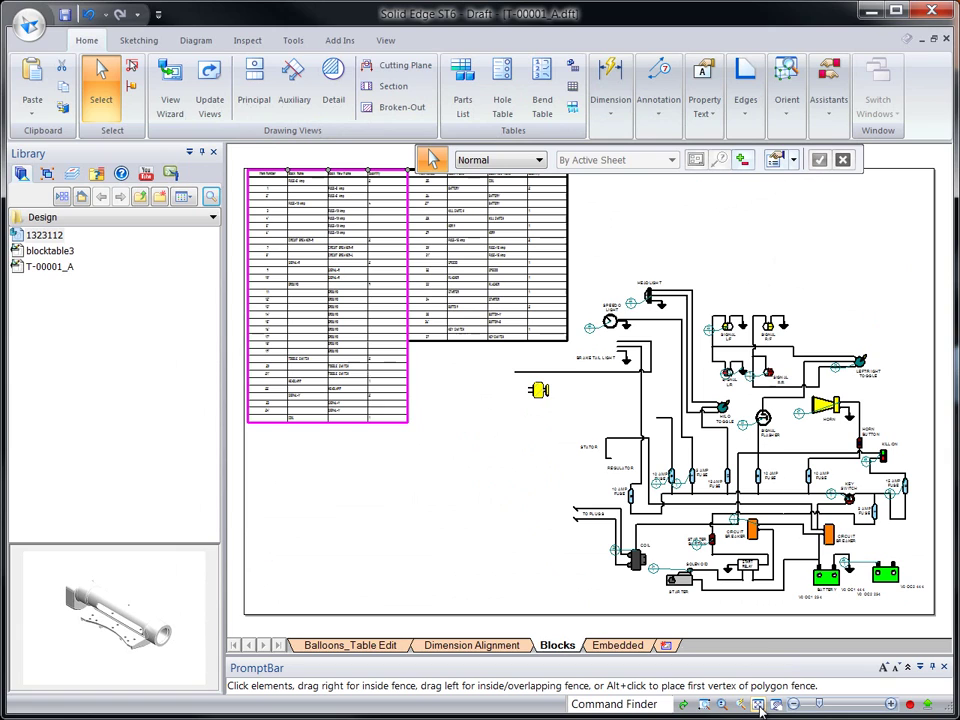
# On the Embedded sheet, edit the embedded Conference Agenda document and replace the [Conference Name] heading with "Solid Edge Training"
pyautogui.click(614, 645)
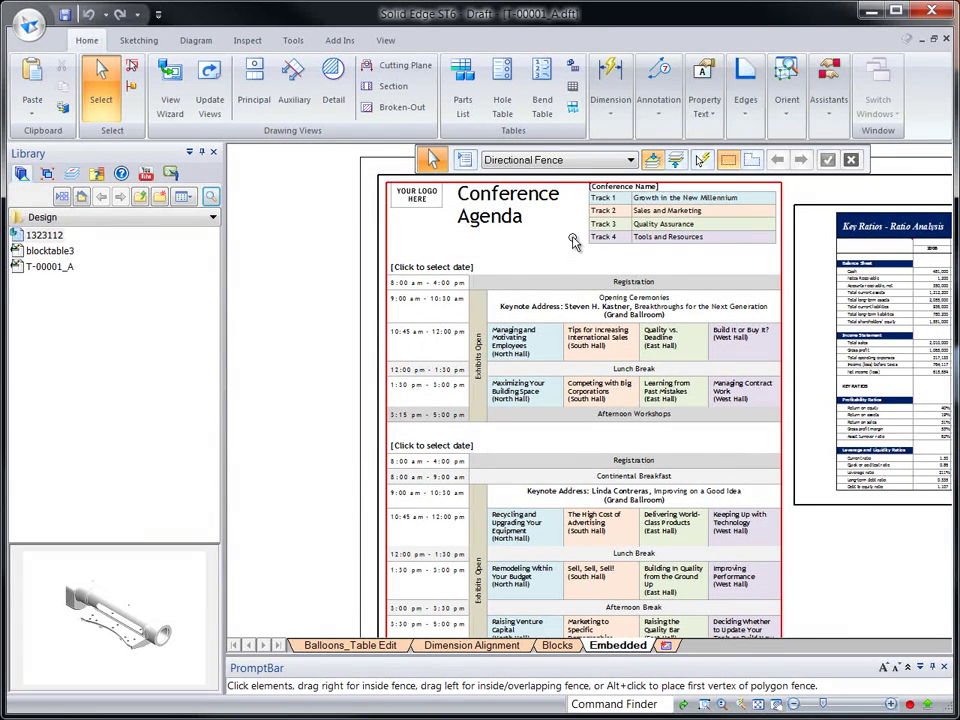
pyautogui.scroll(4, 575, 245)
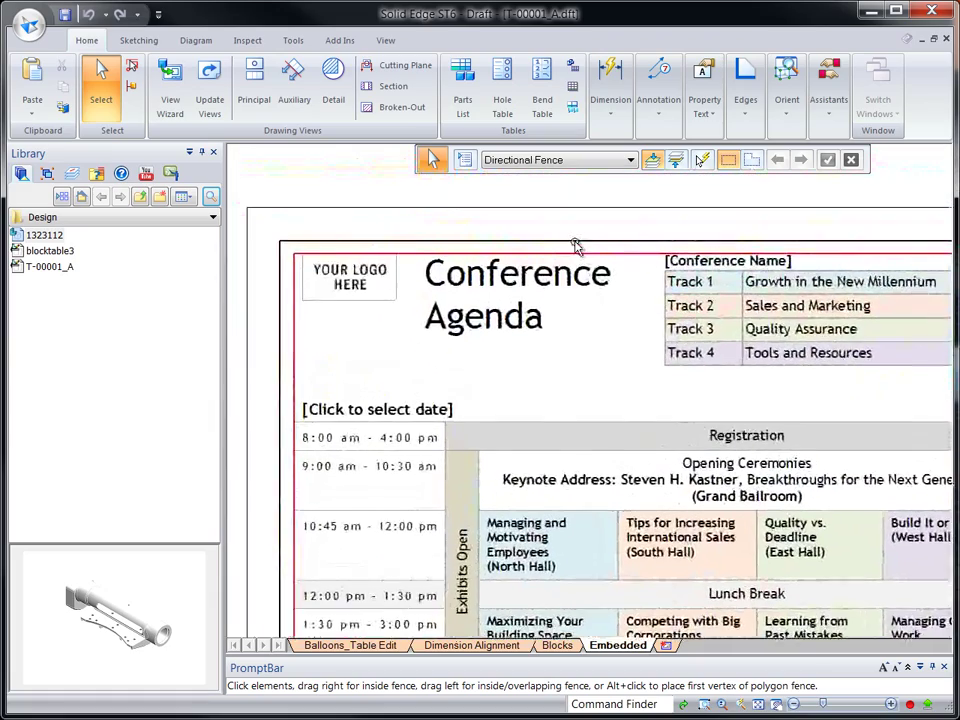
pyautogui.doubleClick(682, 285)
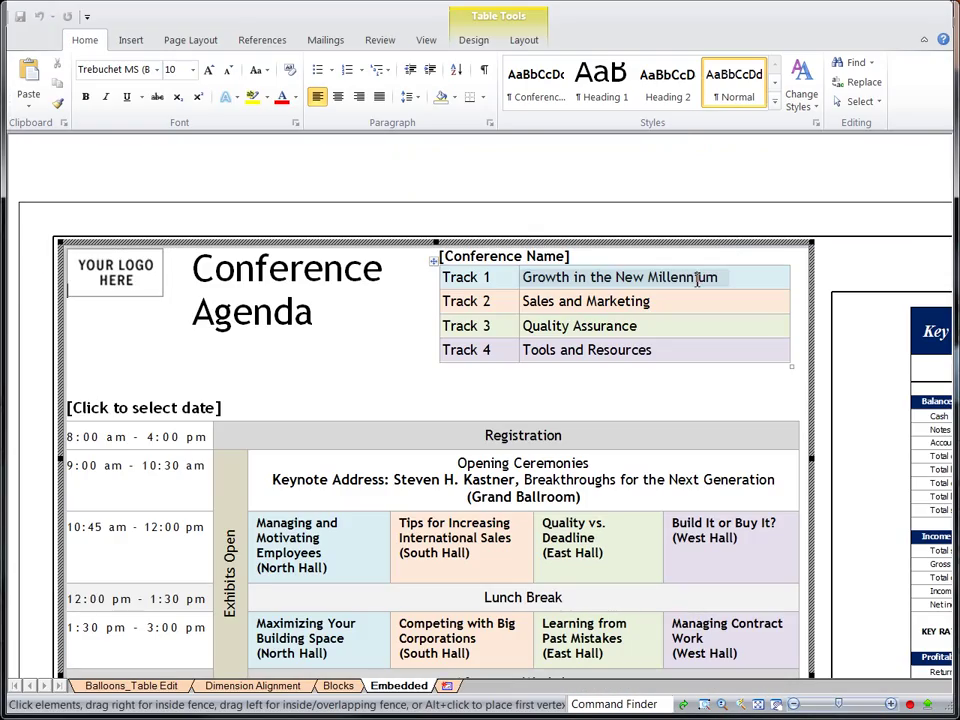
pyautogui.click(566, 256)
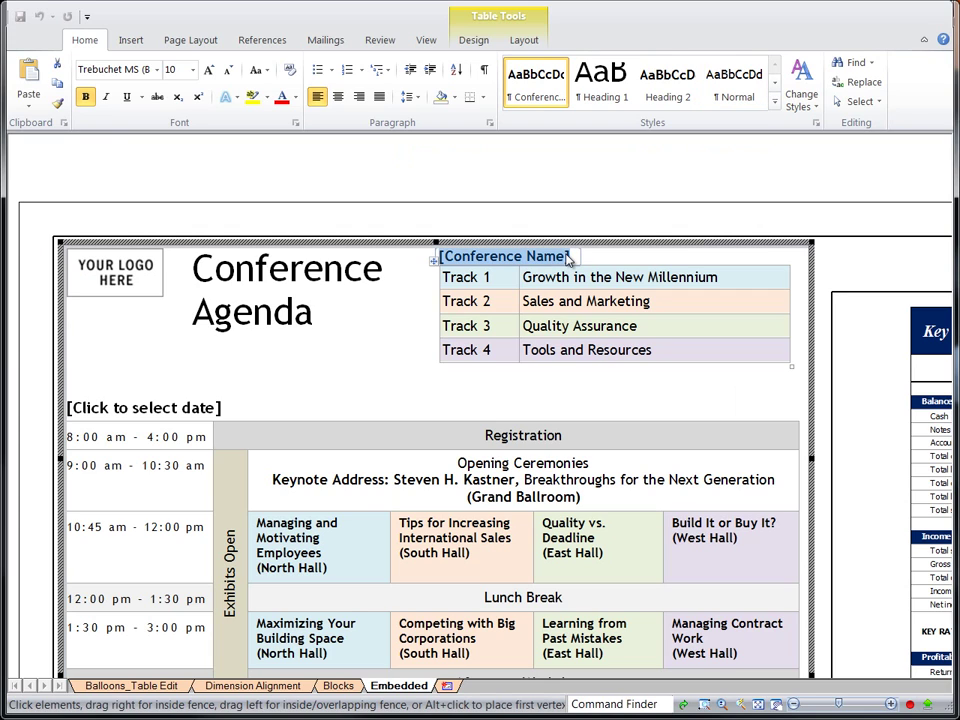
pyautogui.write('Solid Edge Training')
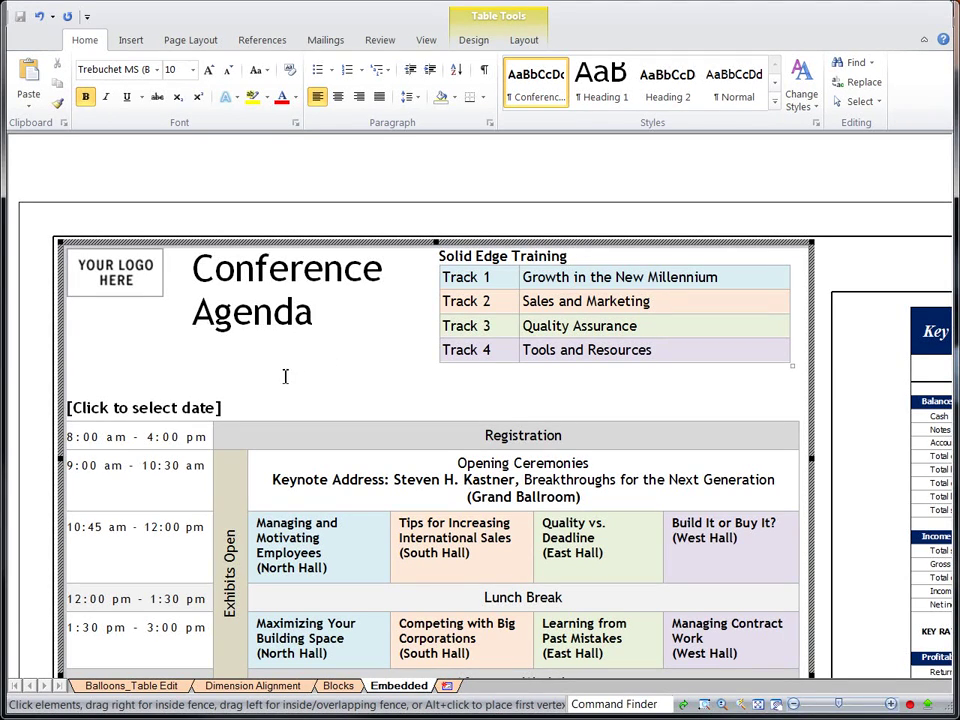
# Set the agenda's first date to Monday, April 01, 2013 and finish editing the embedded document
pyautogui.click(190, 410)
pyautogui.click(243, 393)
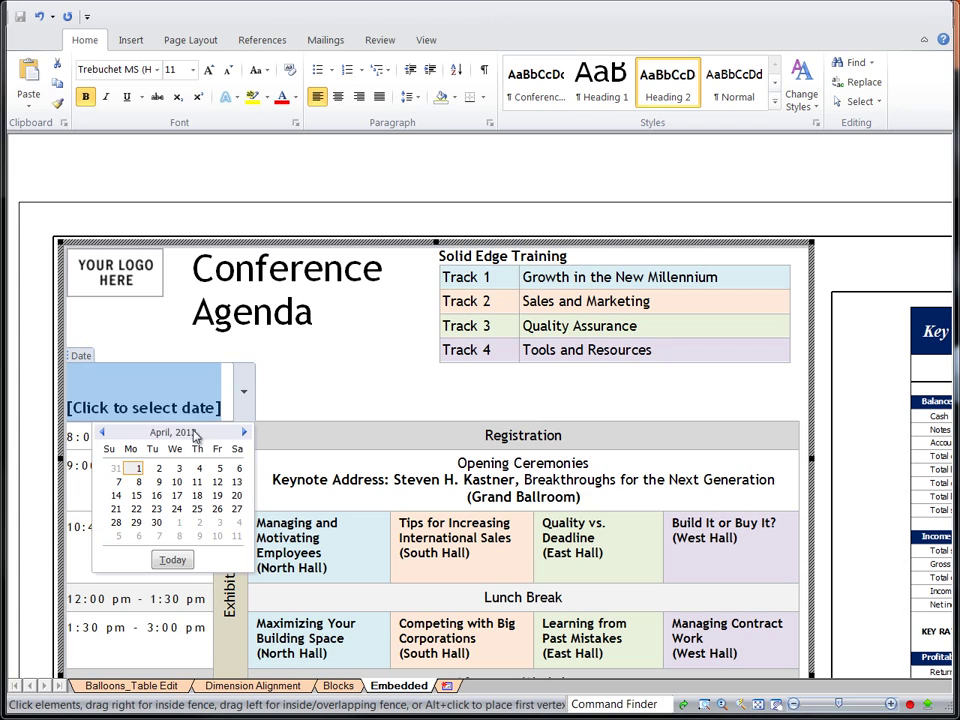
pyautogui.click(139, 469)
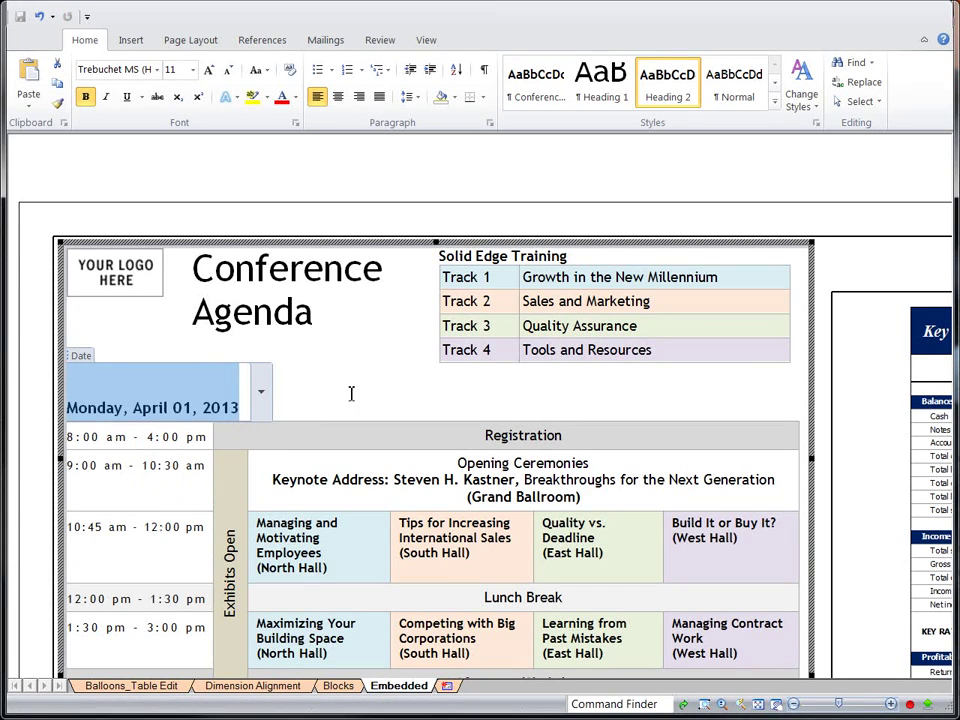
pyautogui.click(864, 269)
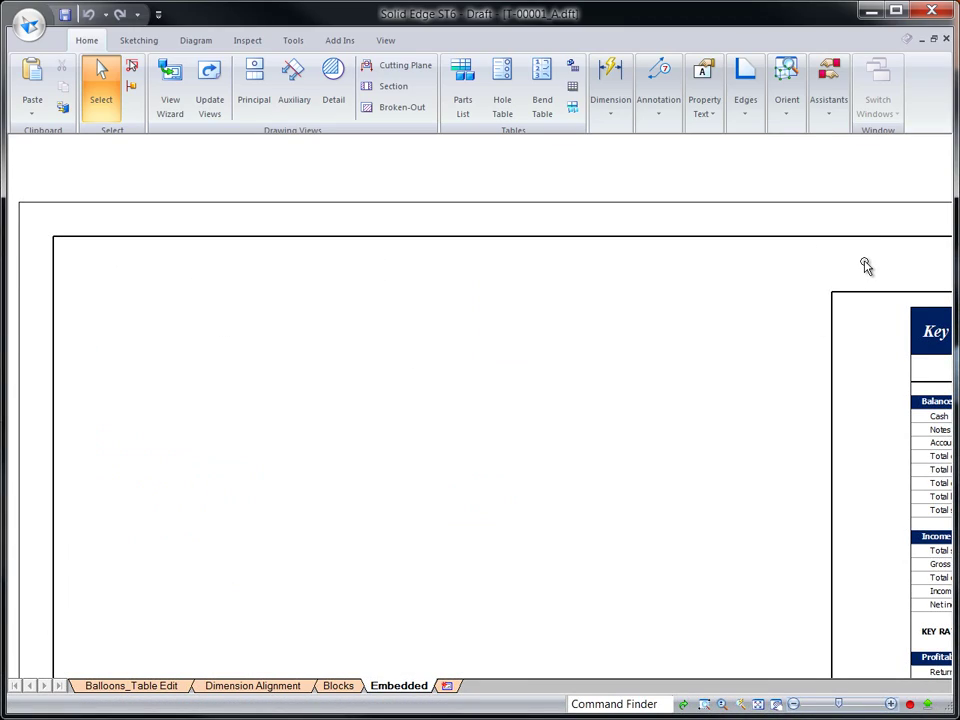
# In the embedded Key Ratios spreadsheet, change the Cash label under Balance Sheet to "Cash on hand" and return to the whole sheet
pyautogui.scroll(-3, 866, 266)
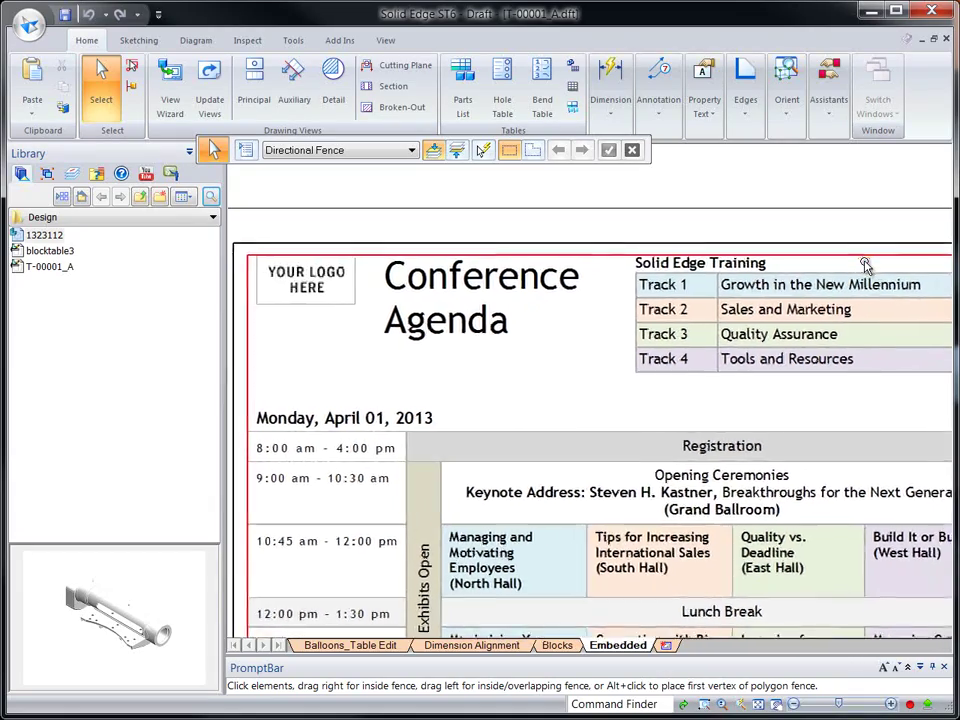
pyautogui.scroll(2, 853, 281)
pyautogui.scroll(5, 848, 291)
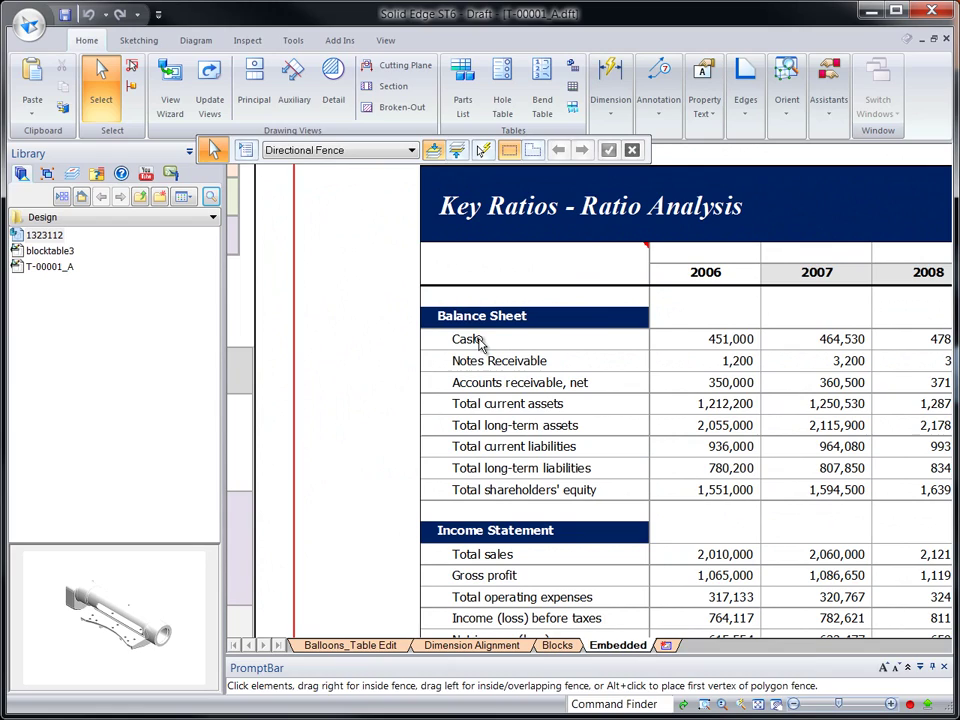
pyautogui.doubleClick(479, 340)
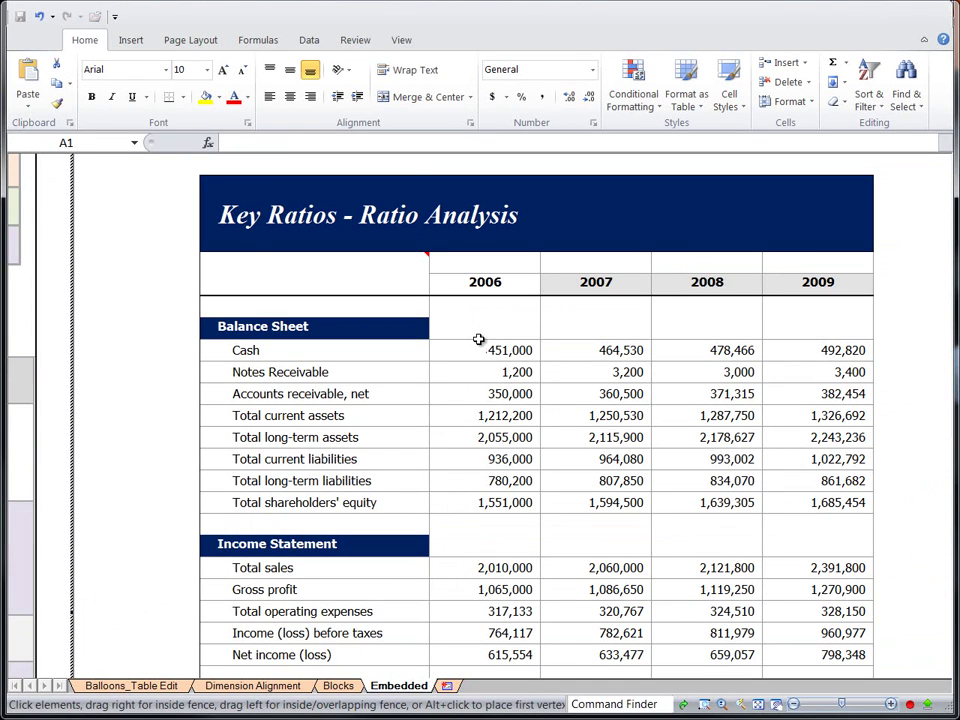
pyautogui.click(240, 354)
pyautogui.click(268, 145)
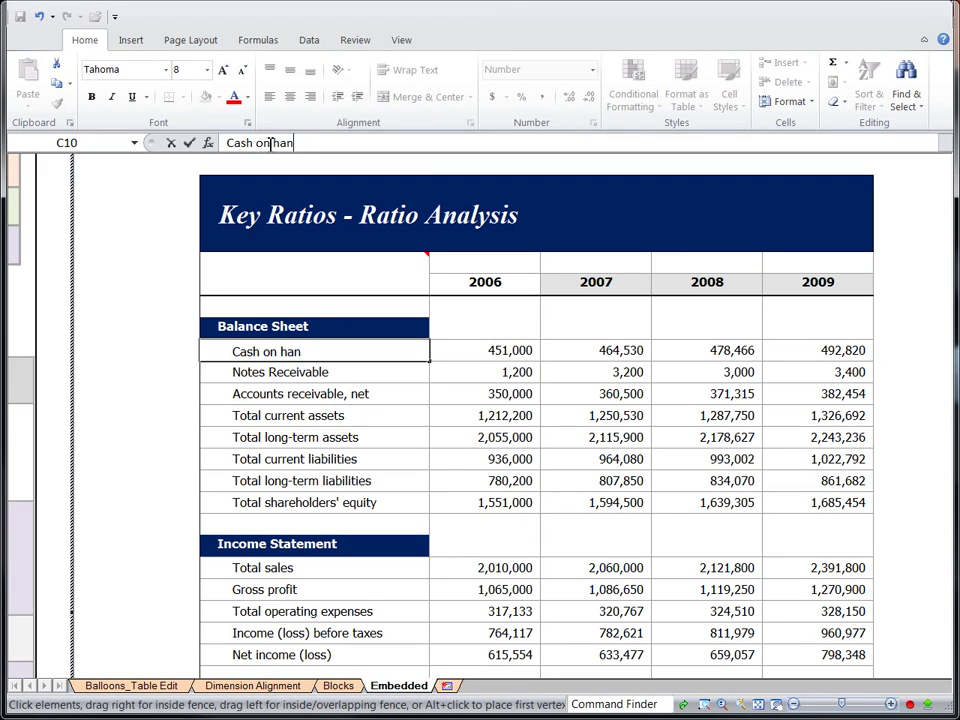
pyautogui.write('on hand')
pyautogui.click(62, 232)
pyautogui.scroll(-5, 381, 322)
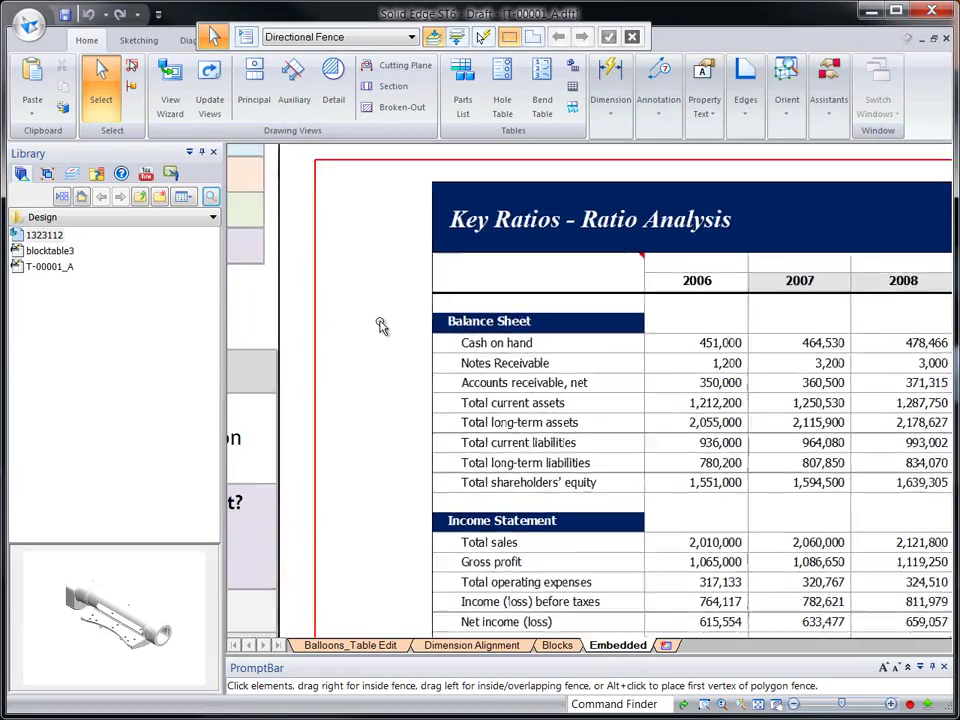
pyautogui.click(760, 706)
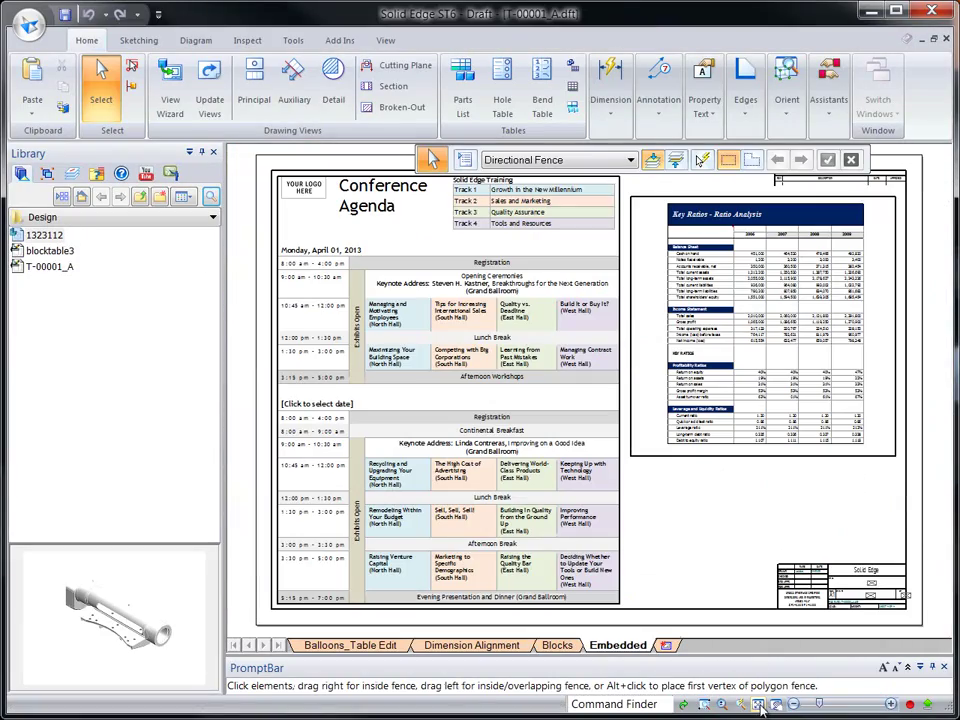